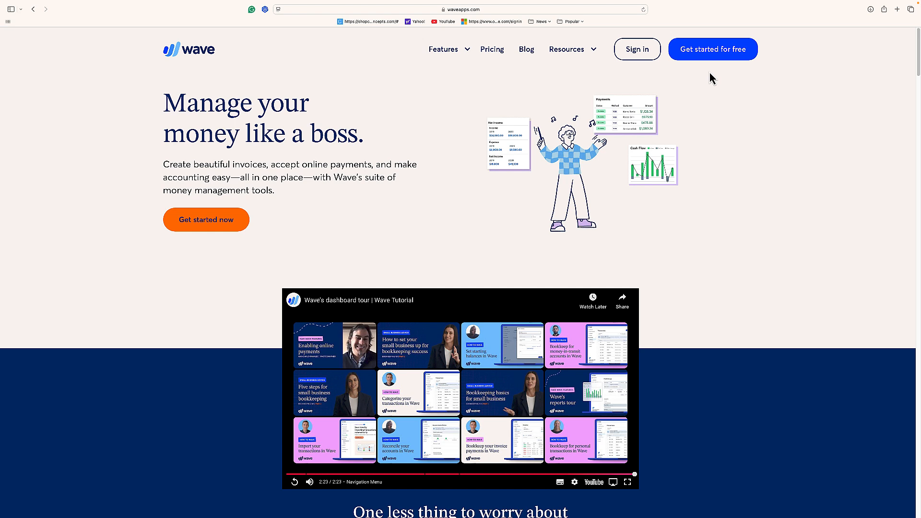
- Go to the Wave account sign-in from the home page
scroll(705, 79, down, 1)
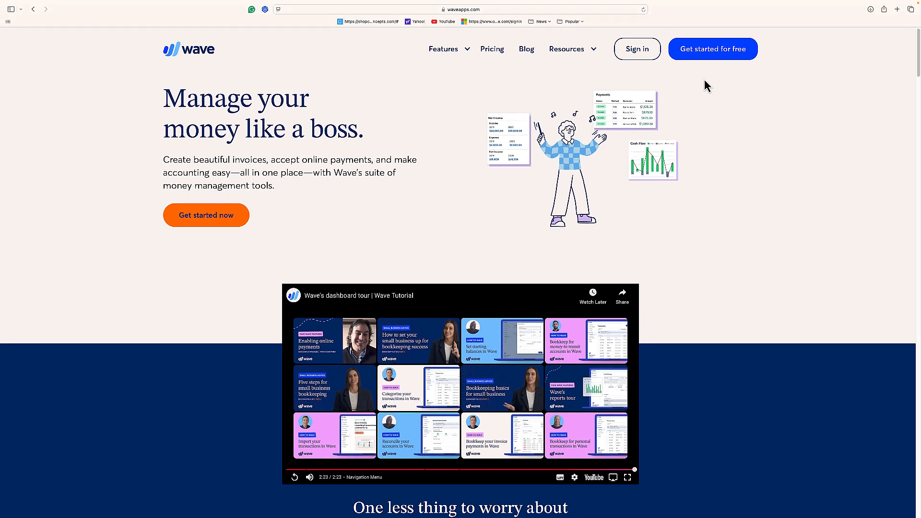
scroll(704, 80, up, 1)
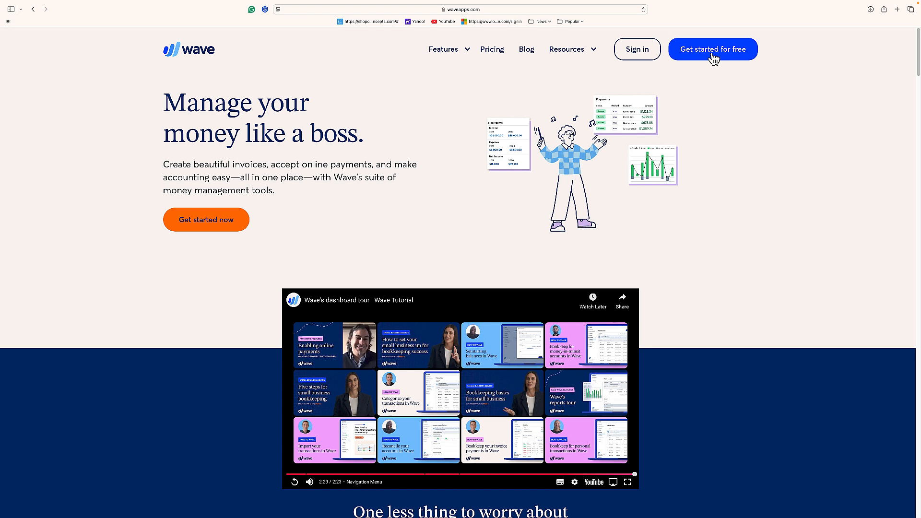
click(641, 51)
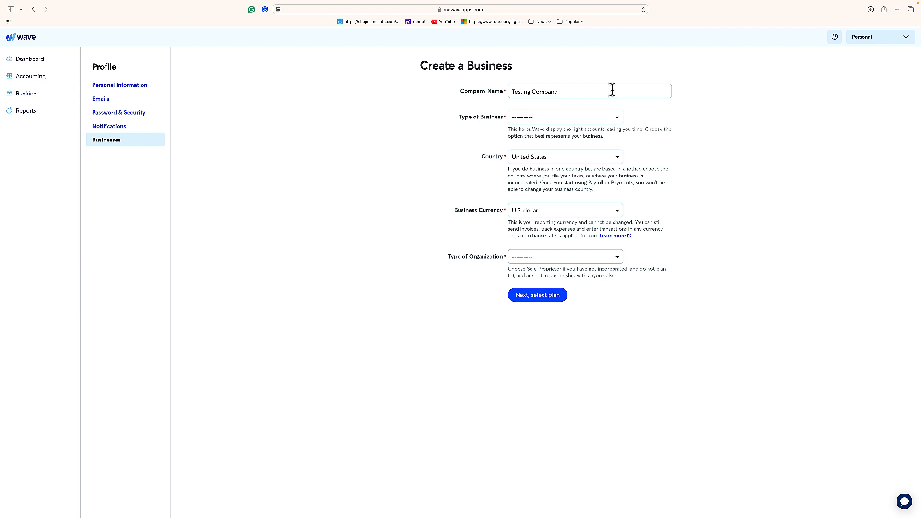
- Set the new business's type to Financial Services with Other Financial Service, and its organization type to Partnership
click(550, 120)
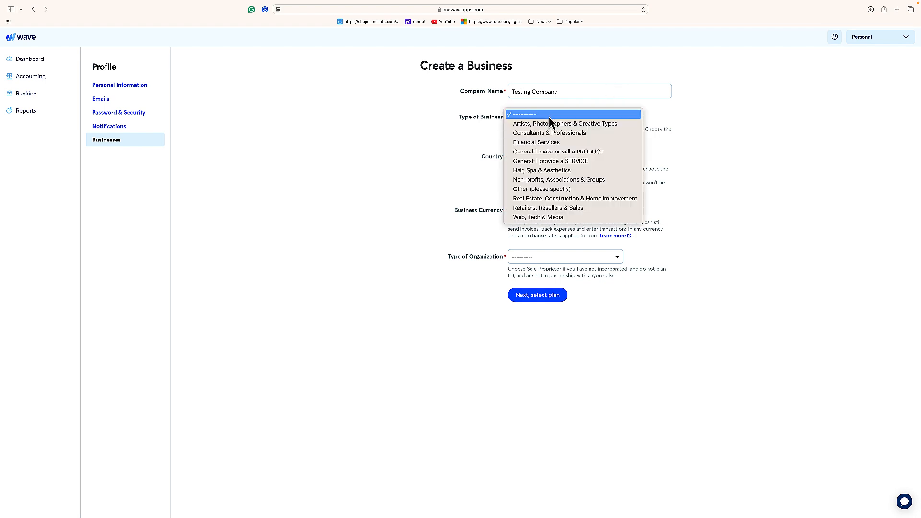
click(561, 143)
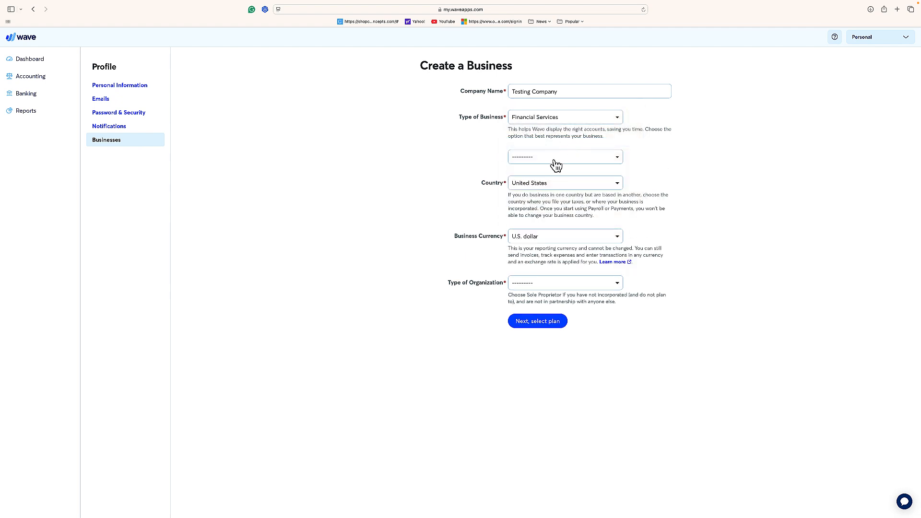
click(554, 162)
click(554, 173)
click(558, 286)
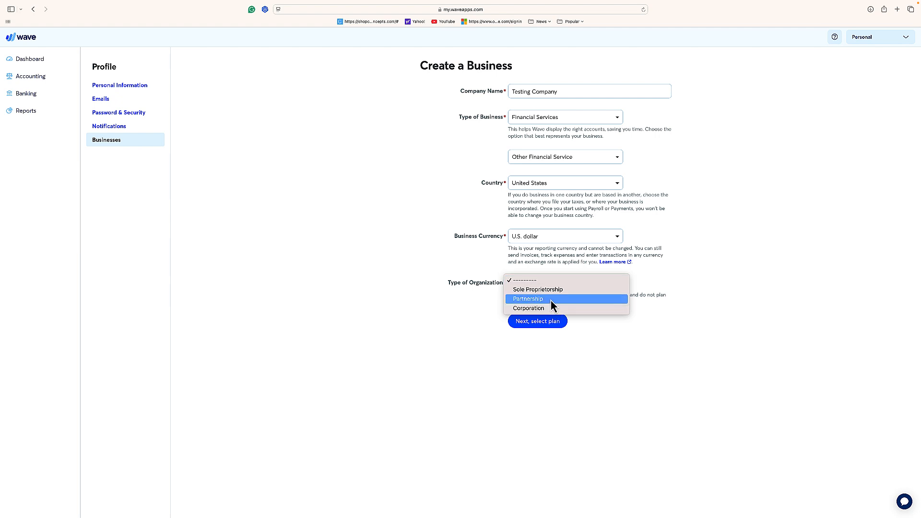
click(551, 300)
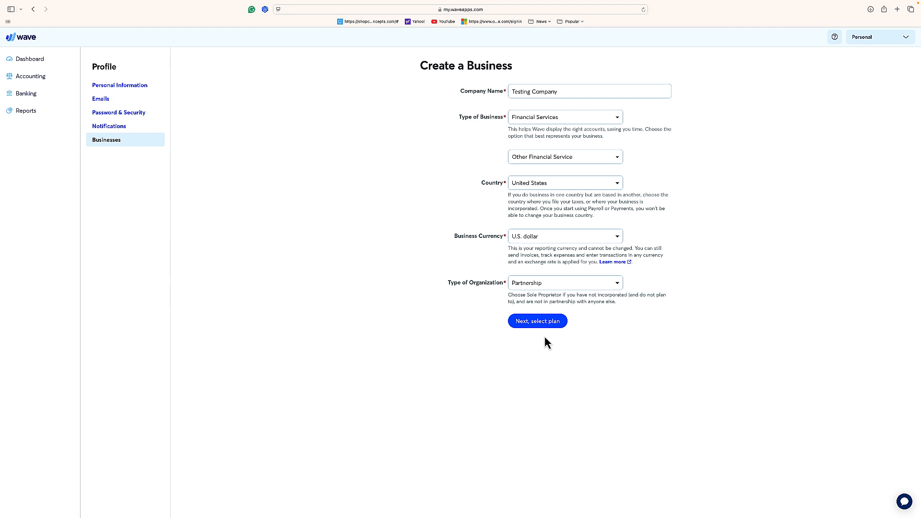
click(553, 285)
click(553, 283)
- Proceed to plan selection and continue with the free Starter plan
click(539, 323)
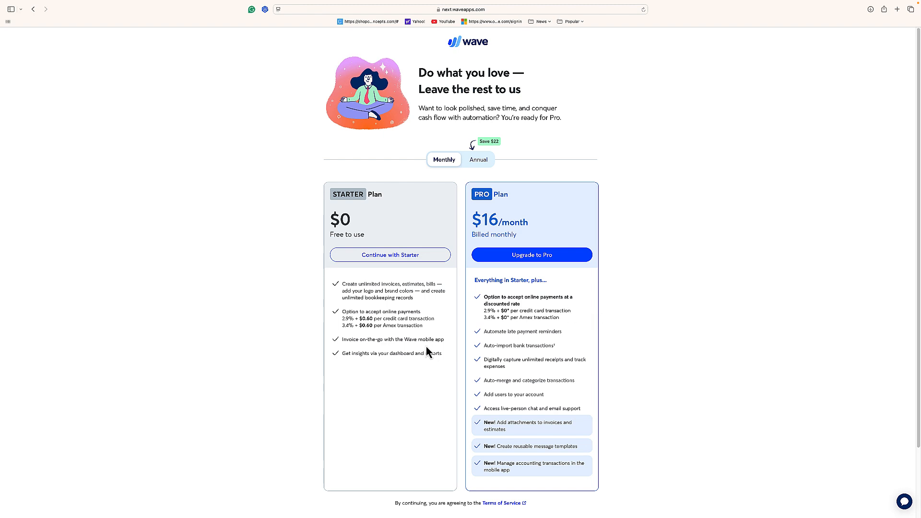
click(399, 262)
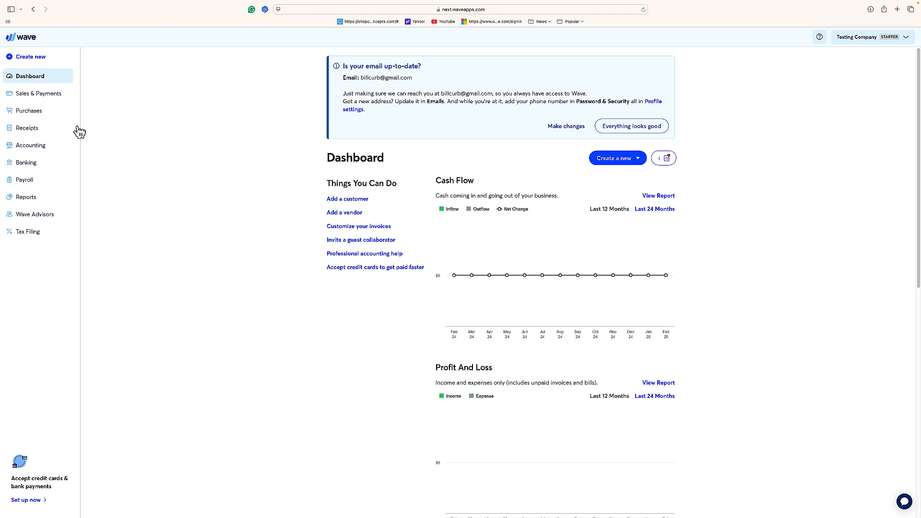
- Open the business's Chart of Accounts and look through the asset account categories
click(35, 147)
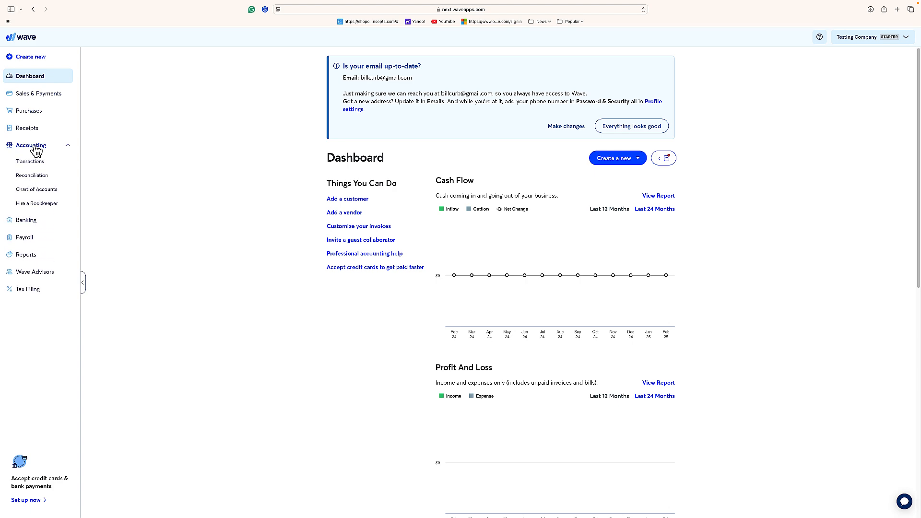
click(36, 190)
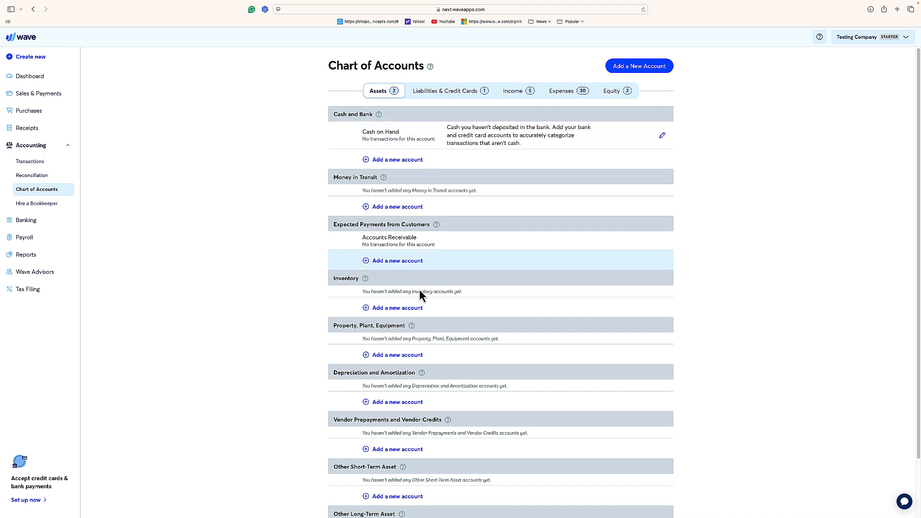
scroll(420, 286, down, 2)
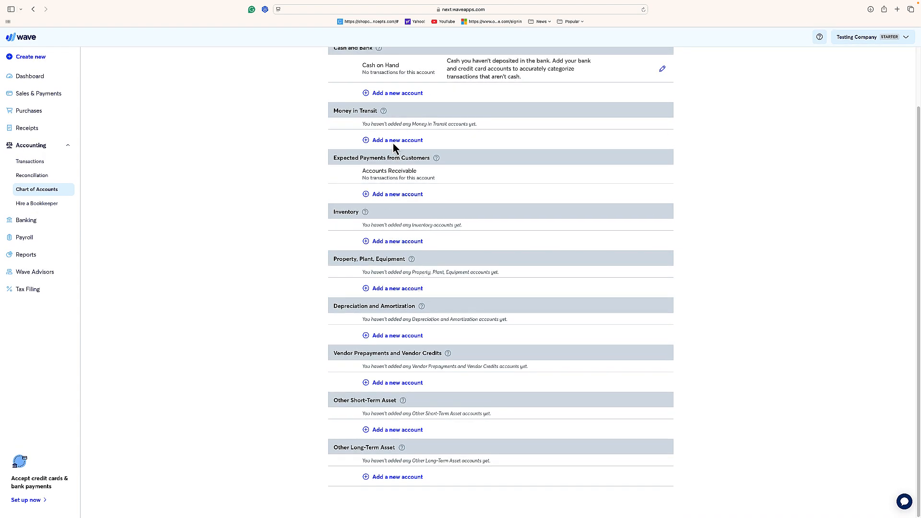
scroll(381, 135, up, 2)
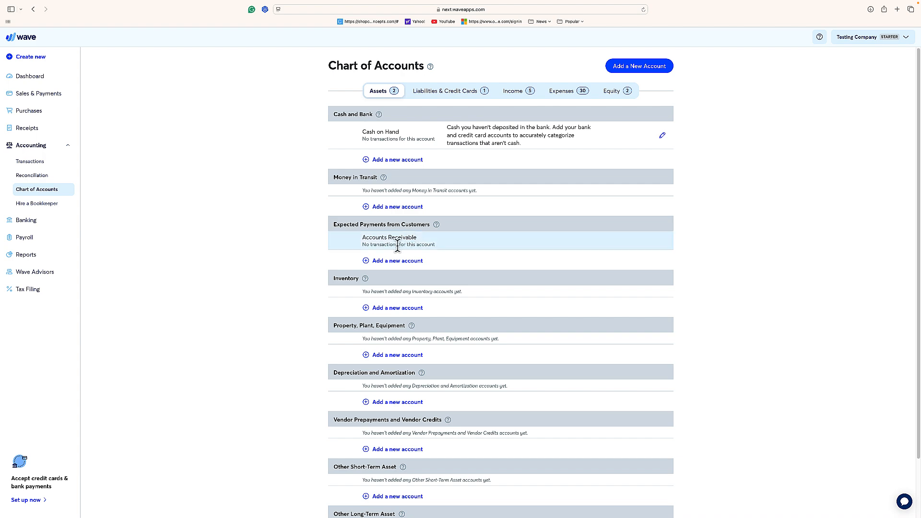
scroll(392, 331, down, 3)
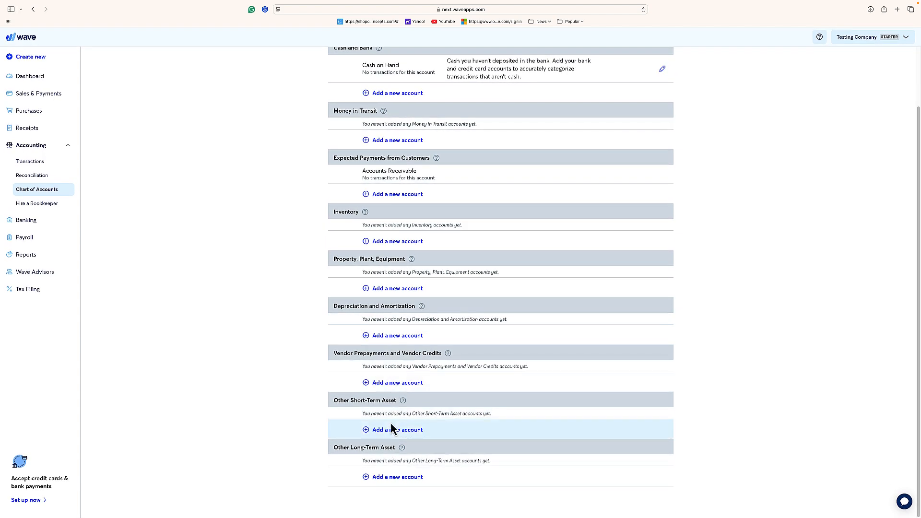
scroll(395, 382, up, 3)
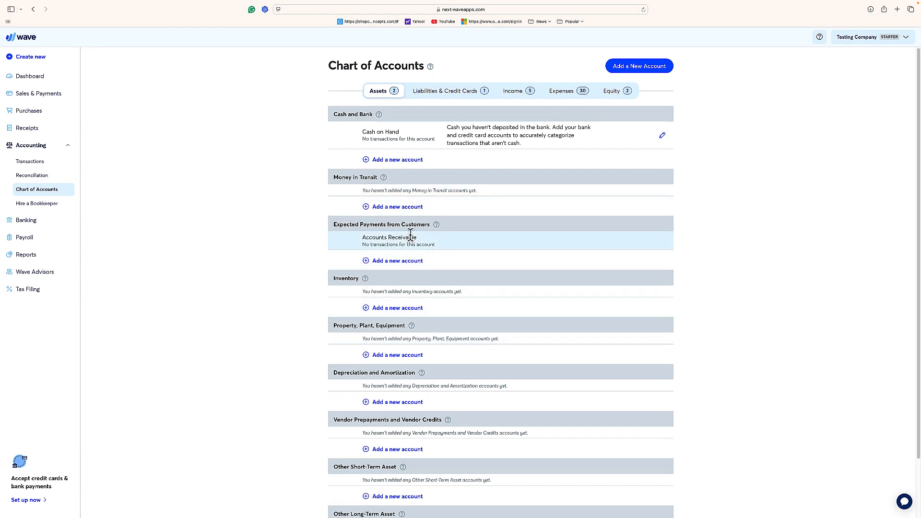
- Add an asset account named "building" under Depreciation and Amortization and save it
scroll(410, 233, down, 3)
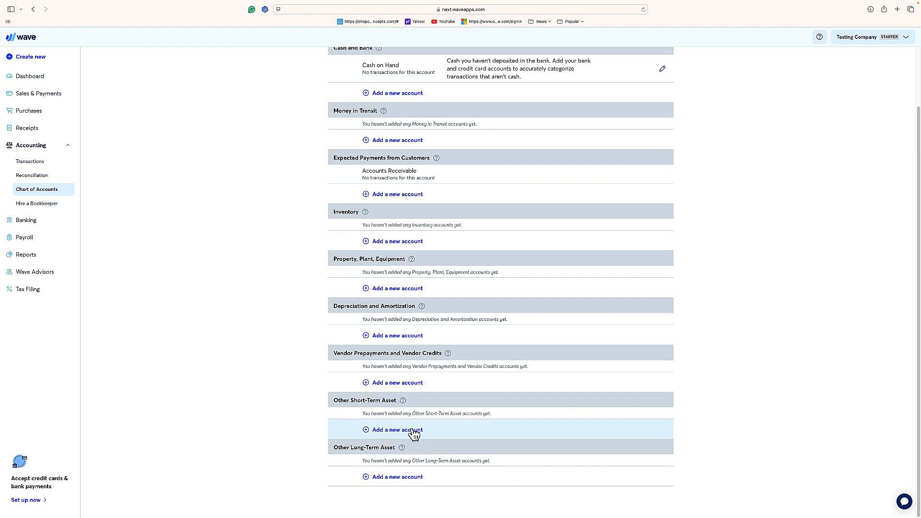
click(401, 340)
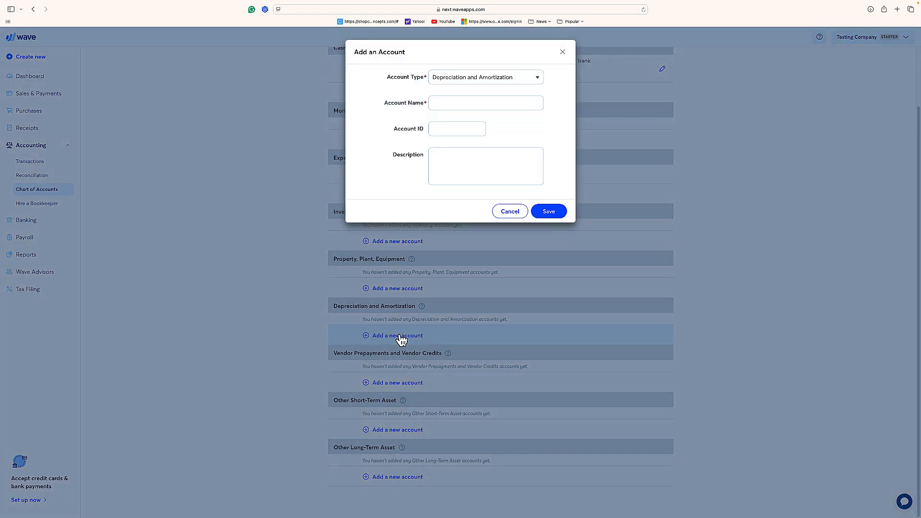
click(444, 102)
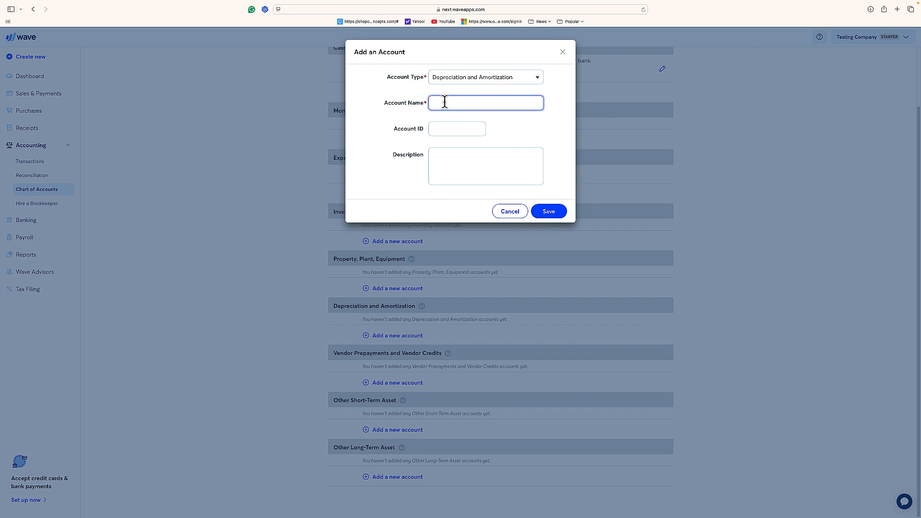
text(building)
click(539, 211)
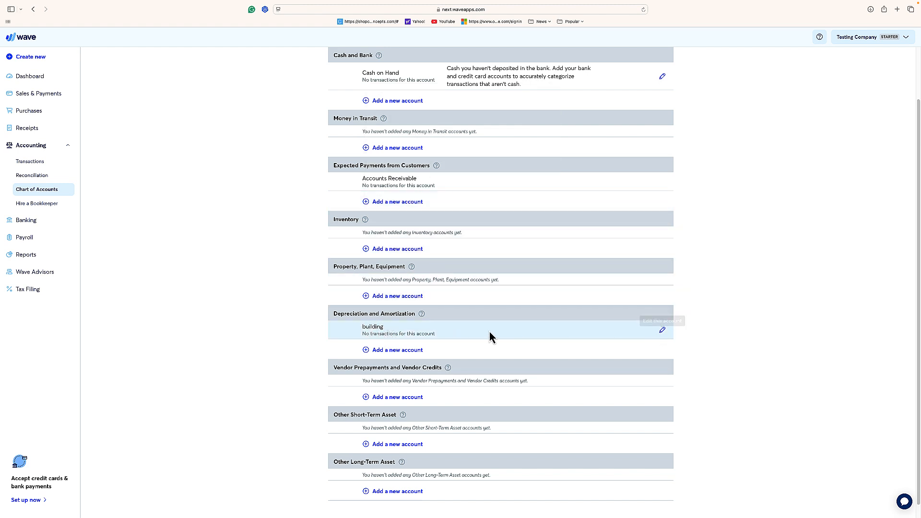
- Review the Liabilities & Credit Cards categories in the Chart of Accounts, down to Other Long-Term Liability
scroll(488, 321, up, 2)
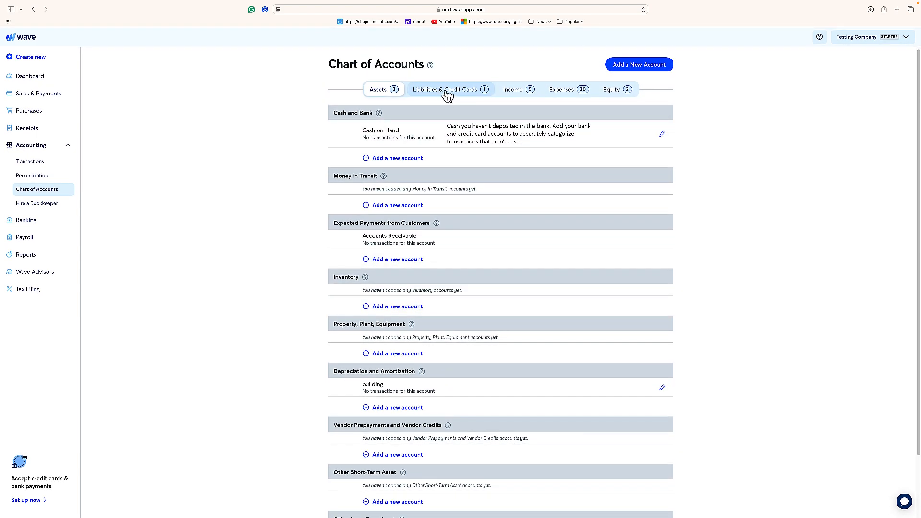
click(442, 91)
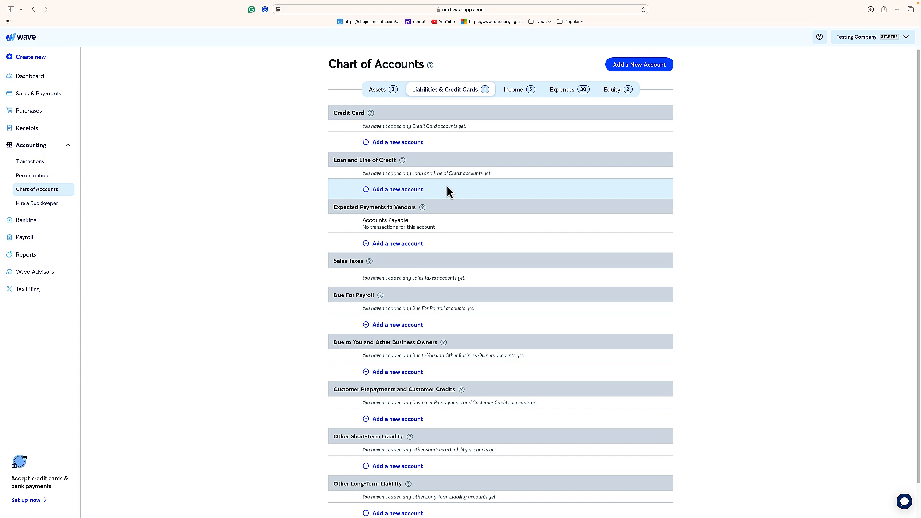
scroll(447, 187, down, 2)
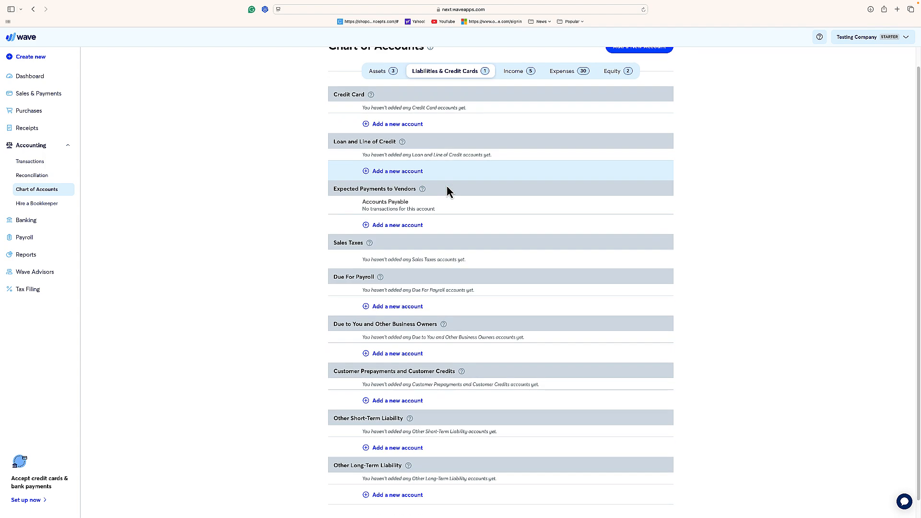
scroll(427, 255, up, 1)
scroll(427, 259, up, 1)
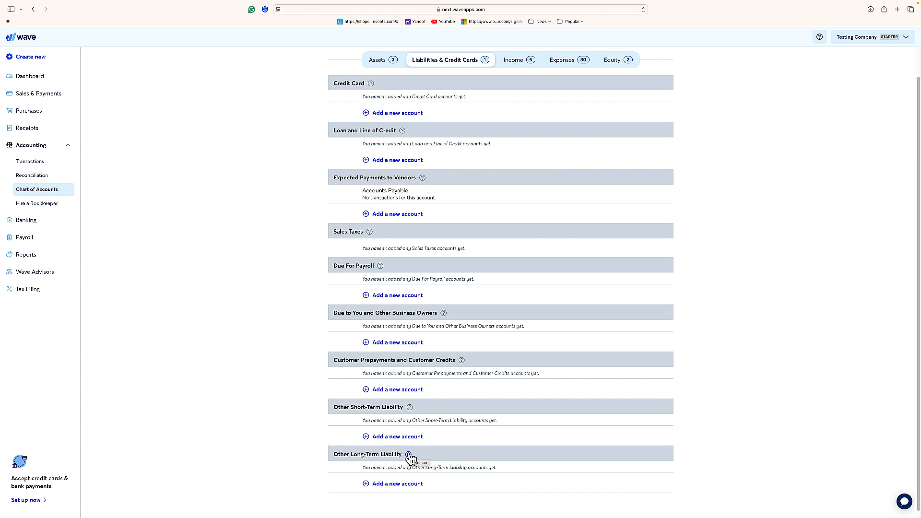
scroll(410, 458, up, 2)
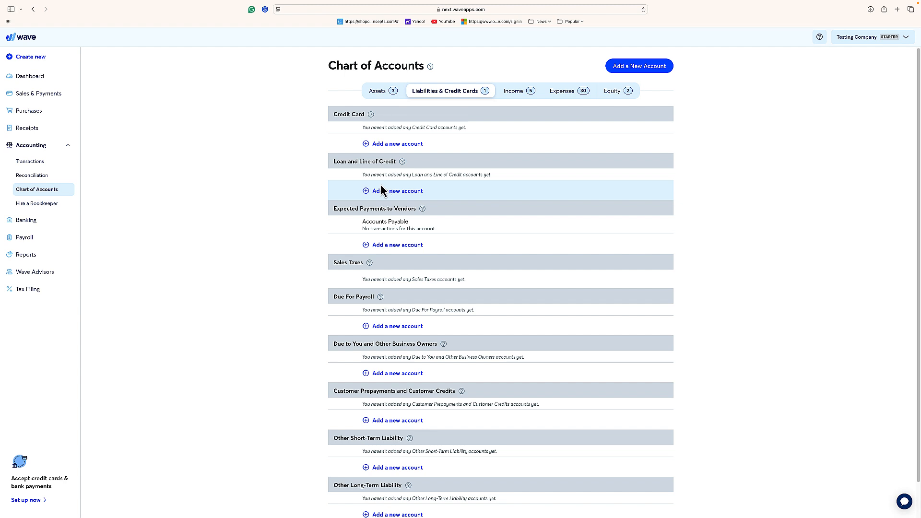
- Expand the Sales & Payments navigation section and show the Income accounts in the Chart of Accounts
click(43, 96)
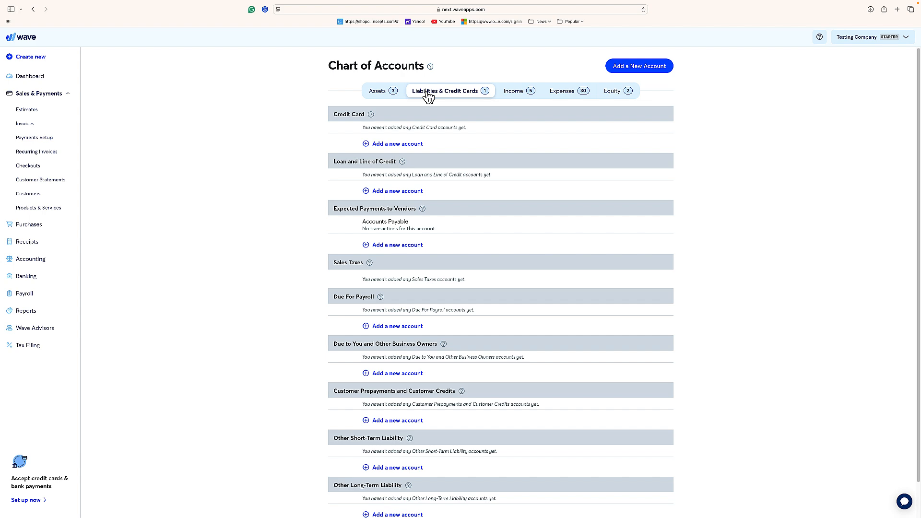
scroll(428, 96, down, 3)
scroll(427, 95, up, 3)
click(512, 97)
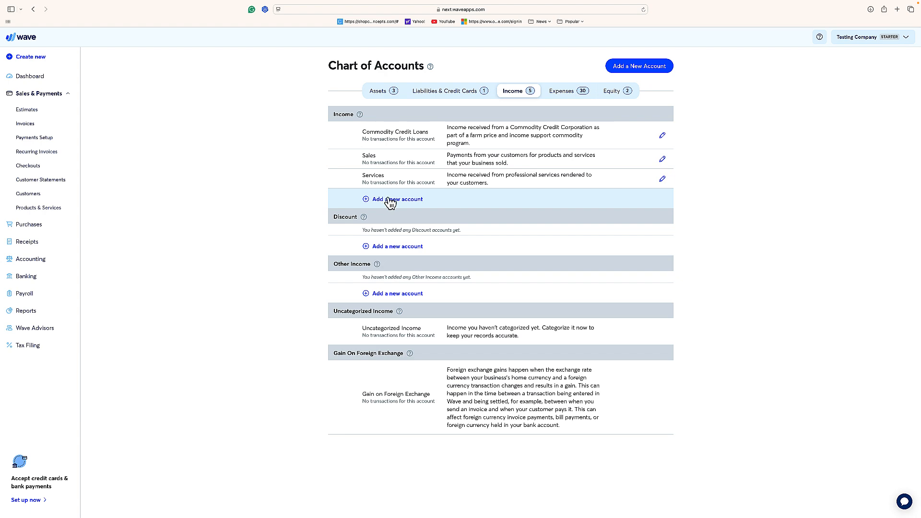
click(389, 202)
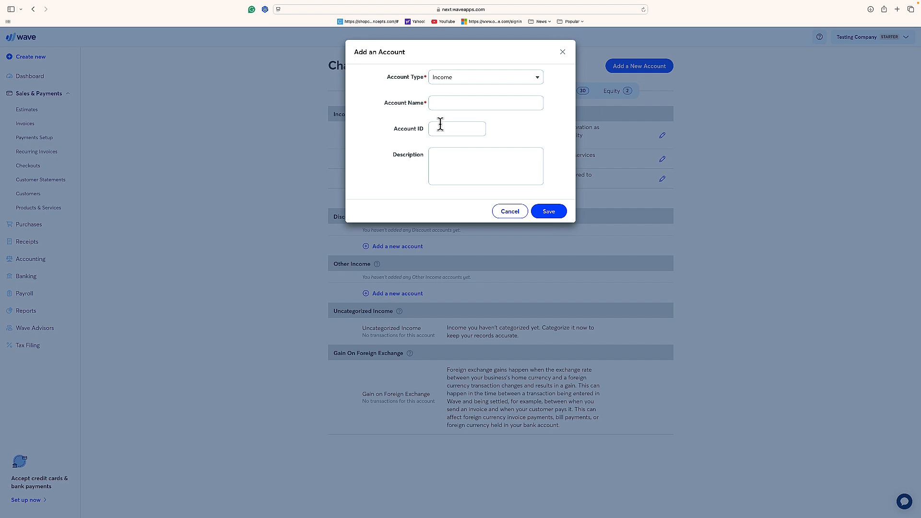
key(Tab)
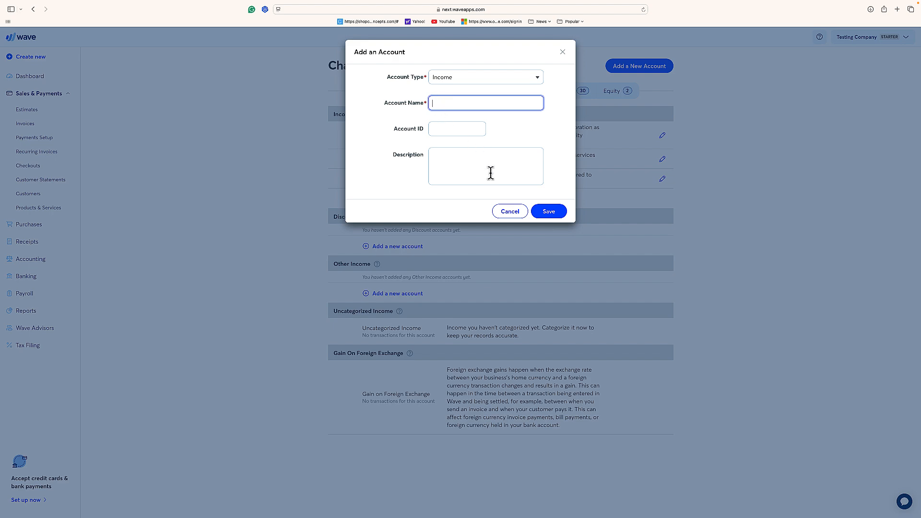
click(512, 211)
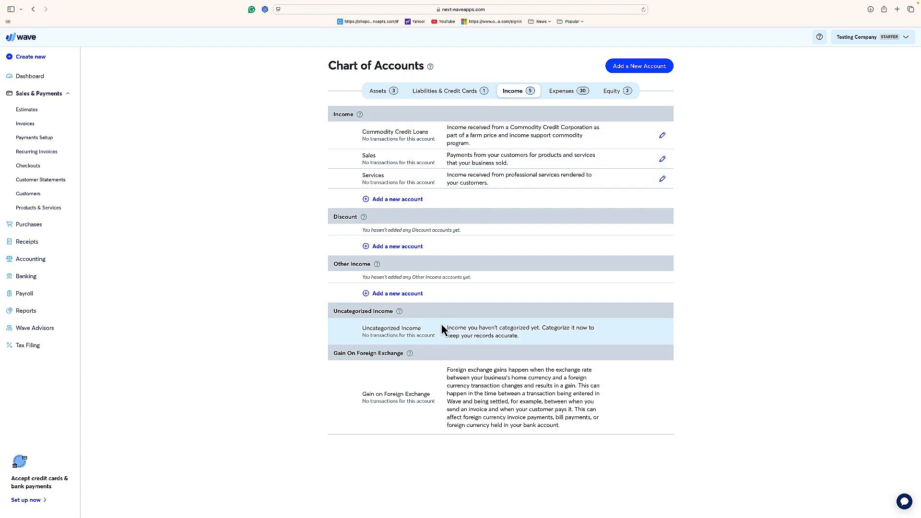
- Examine the Expenses accounts in the Chart of Accounts, from Operating Expense through Payroll Expense
click(559, 96)
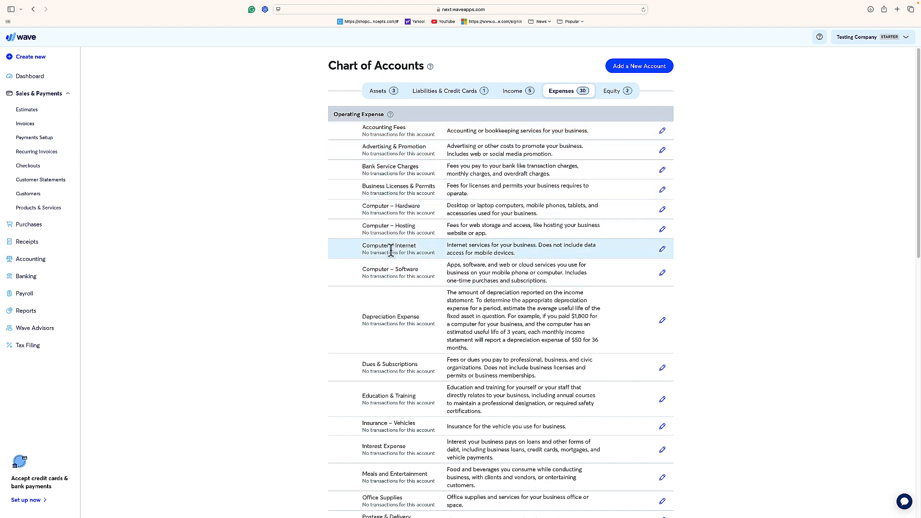
scroll(406, 247, down, 5)
scroll(407, 245, down, 1)
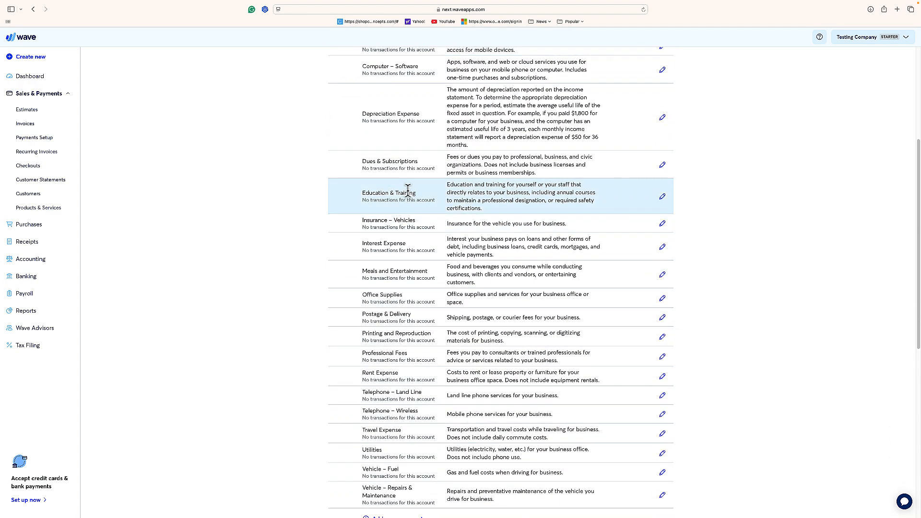
scroll(408, 191, up, 3)
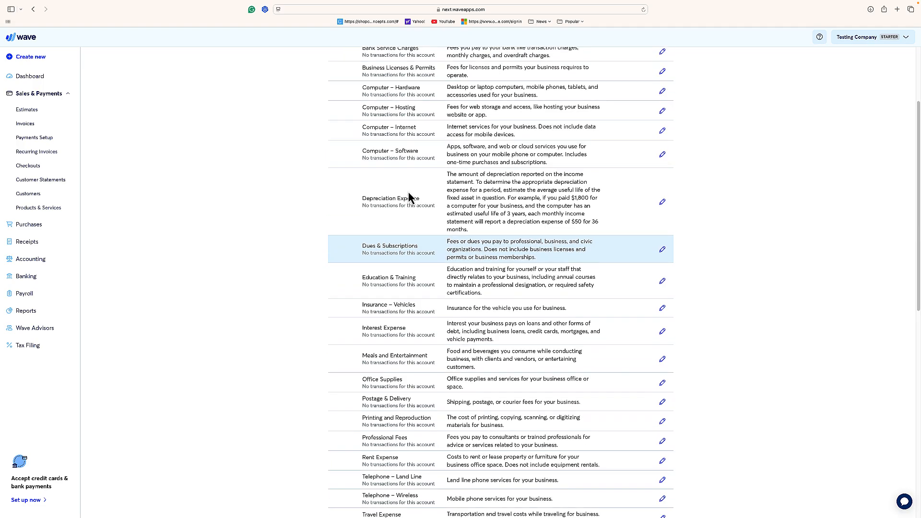
scroll(408, 191, down, 2)
scroll(408, 192, down, 4)
scroll(409, 193, up, 3)
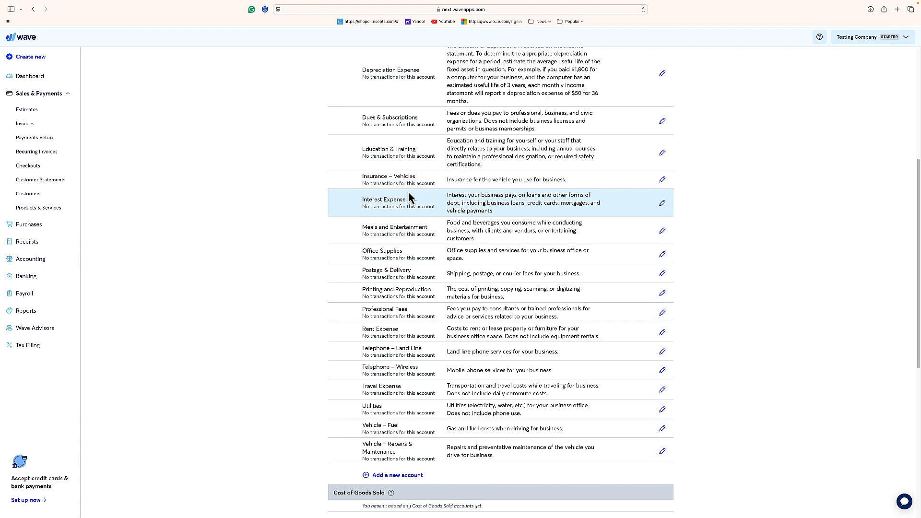
scroll(409, 197, down, 3)
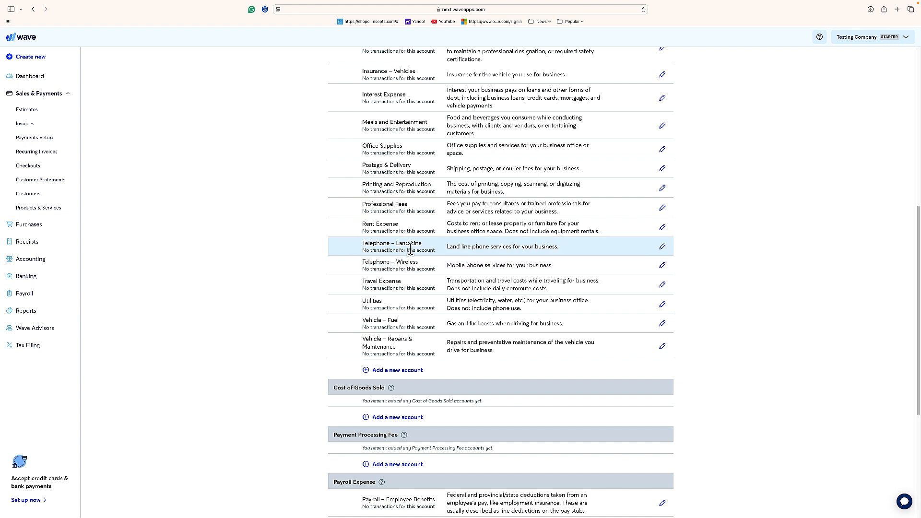
scroll(423, 263, down, 1)
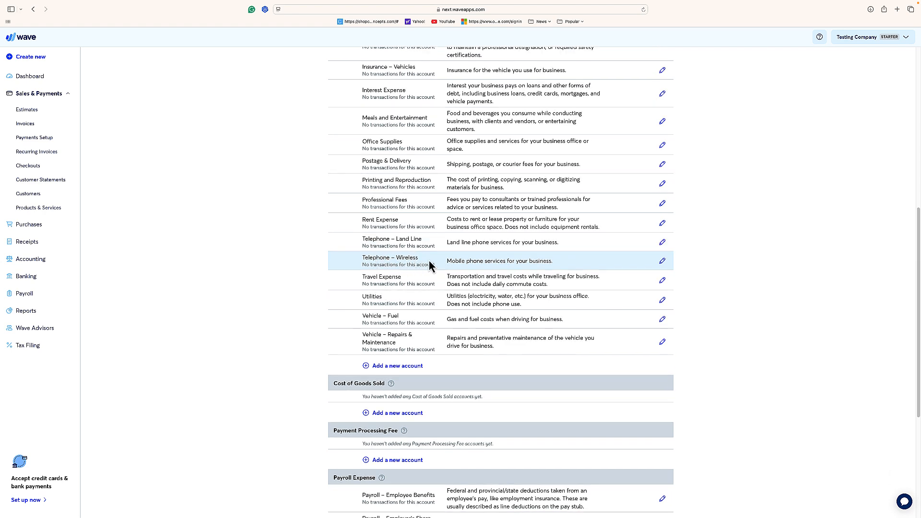
- Examine the Expenses accounts in the Chart of Accounts again, from Operating Expense down to Loss On Foreign Exchange
scroll(430, 263, up, 3)
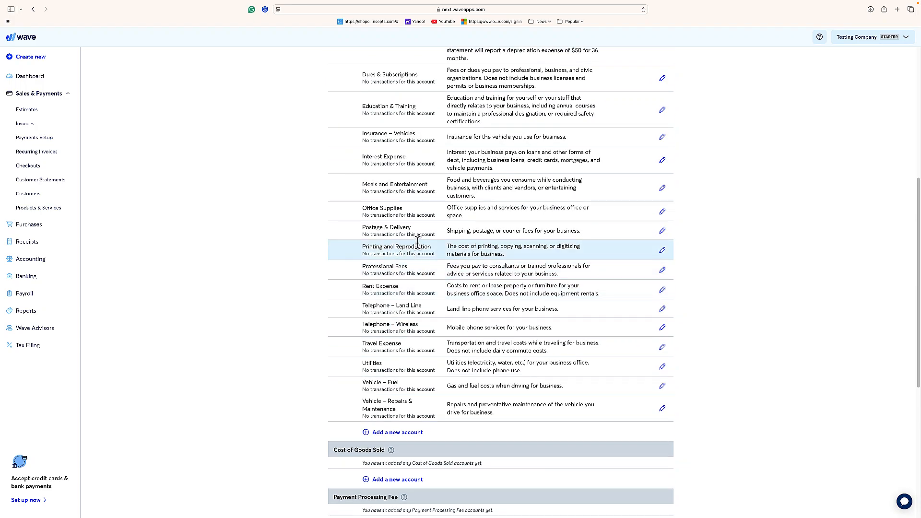
scroll(418, 225, up, 12)
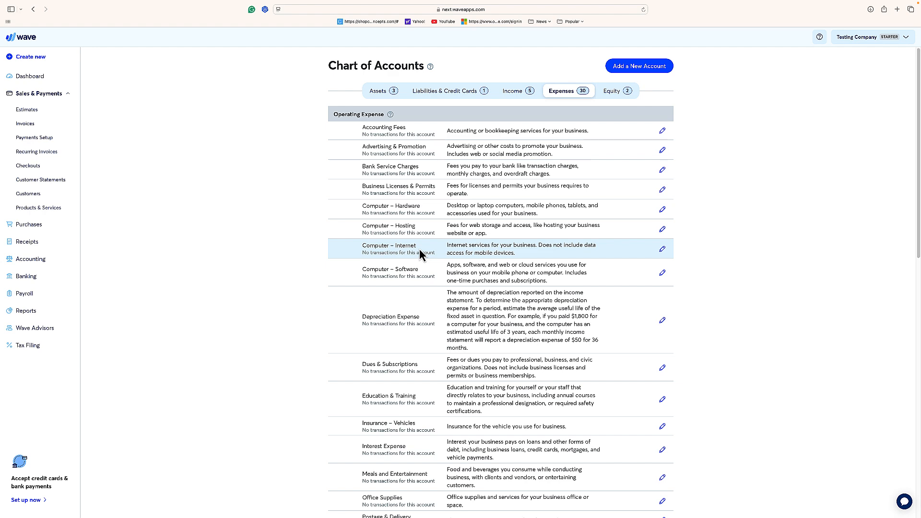
scroll(420, 248, down, 3)
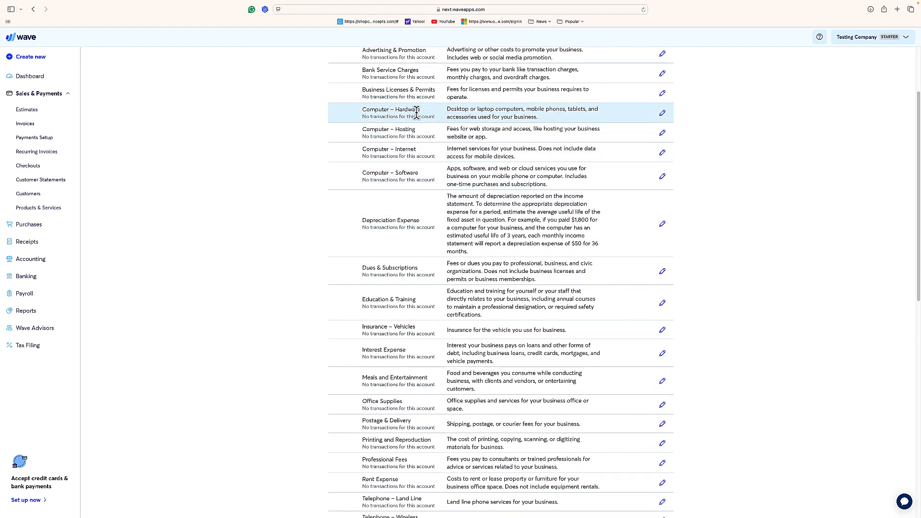
scroll(417, 138, down, 1)
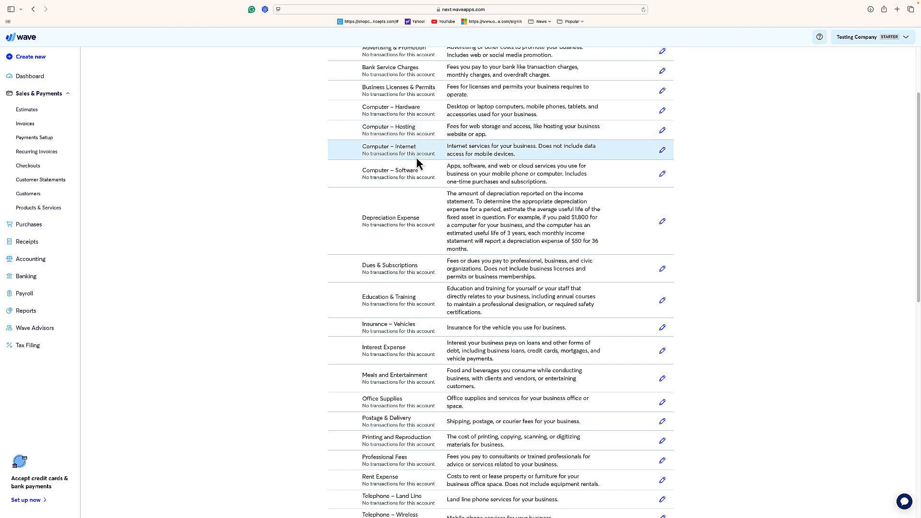
scroll(412, 215, up, 3)
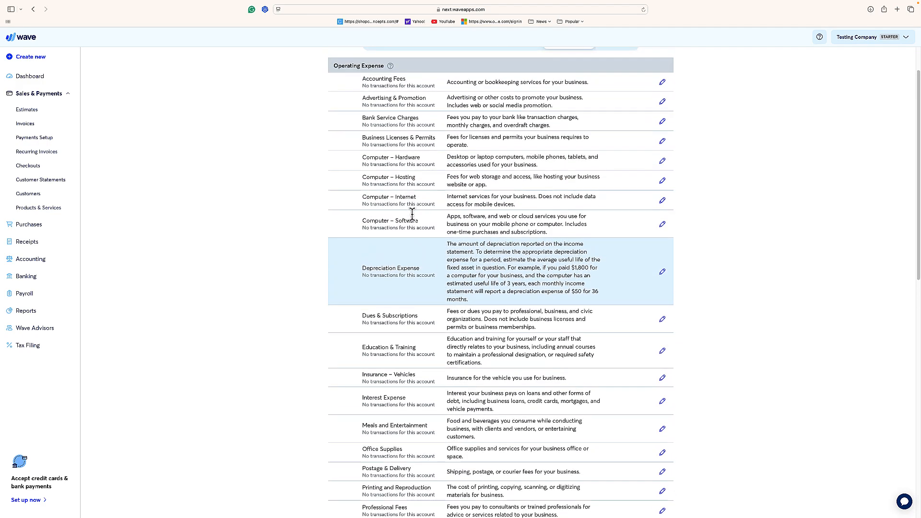
scroll(412, 214, down, 4)
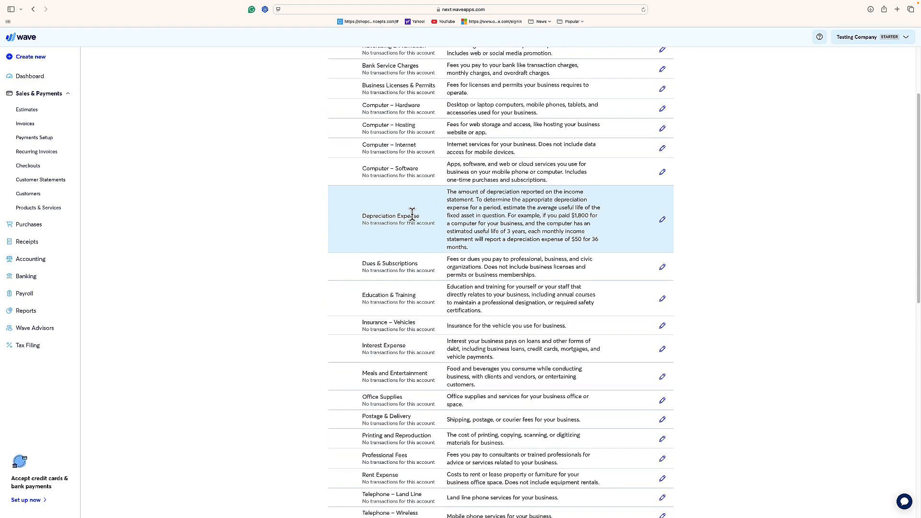
scroll(412, 215, down, 6)
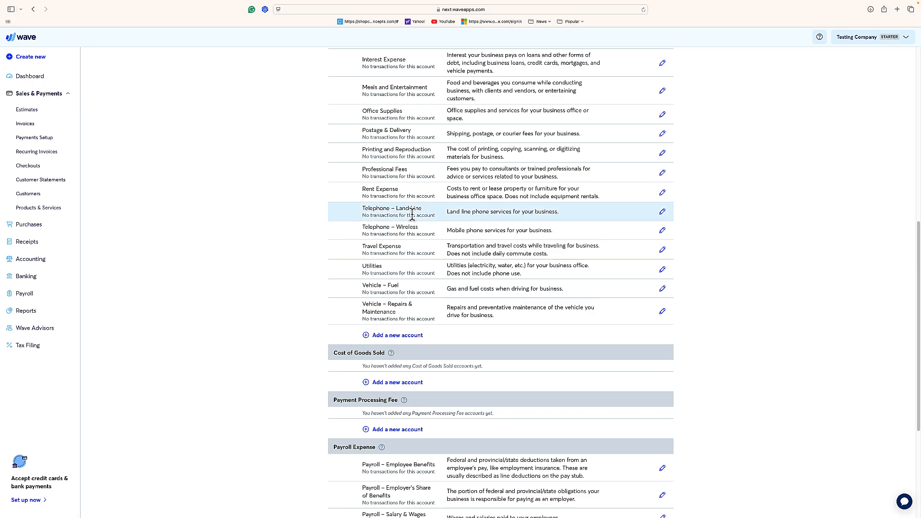
scroll(412, 214, down, 5)
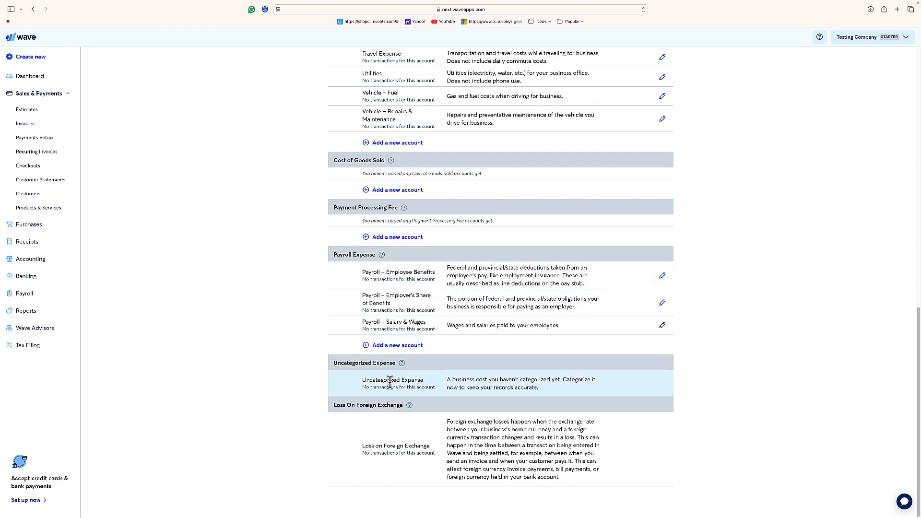
scroll(445, 376, up, 15)
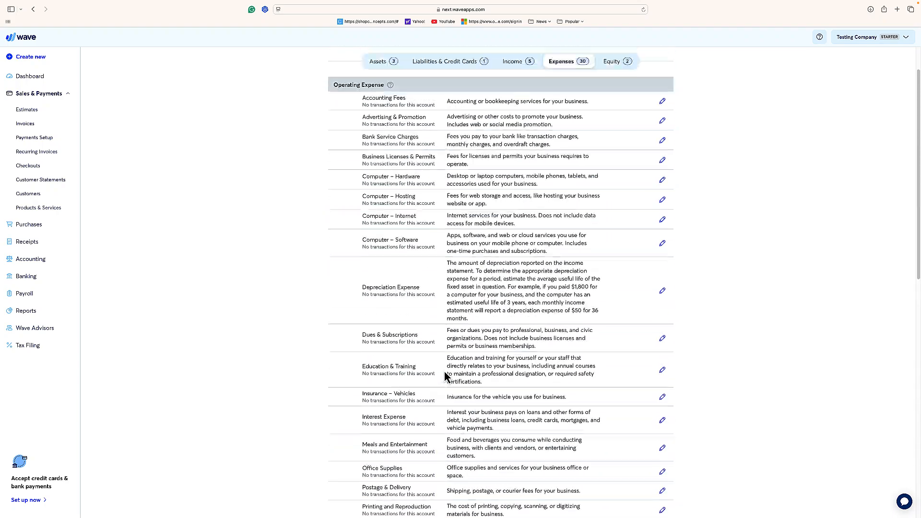
scroll(445, 376, down, 2)
scroll(445, 377, up, 5)
scroll(445, 376, down, 10)
scroll(444, 376, down, 6)
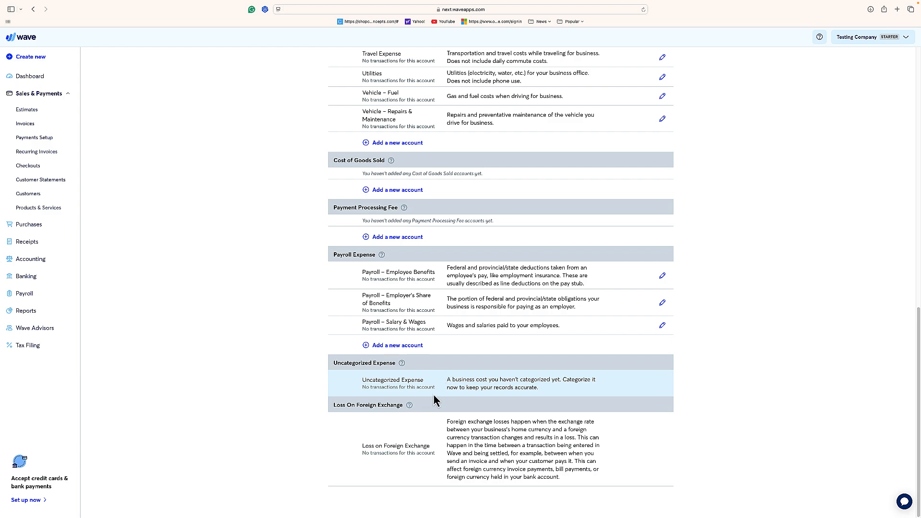
scroll(432, 388, up, 15)
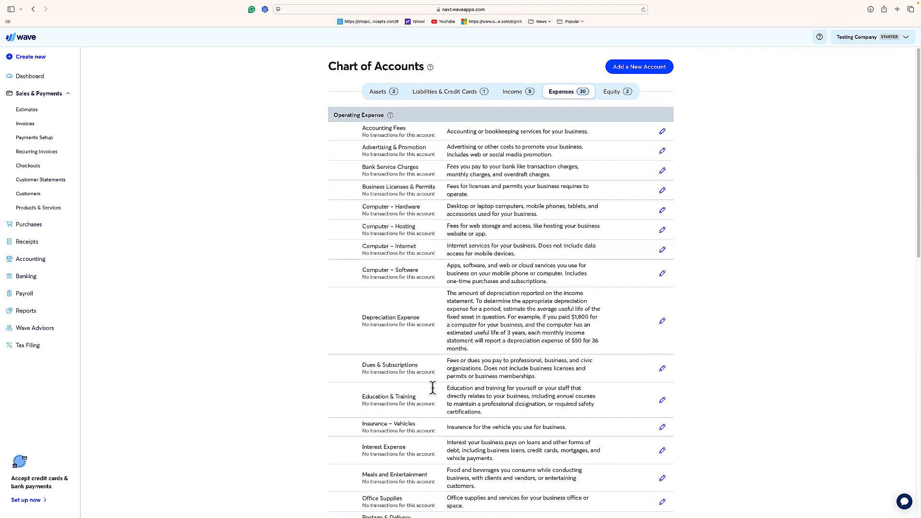
- Show the Equity accounts in the Chart of Accounts and look through the Accounting and Banking navigation sections
click(610, 92)
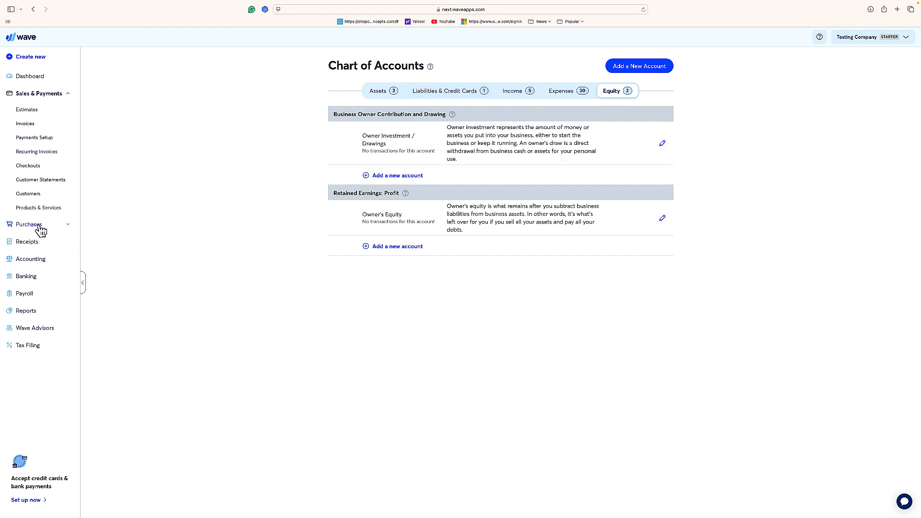
click(33, 261)
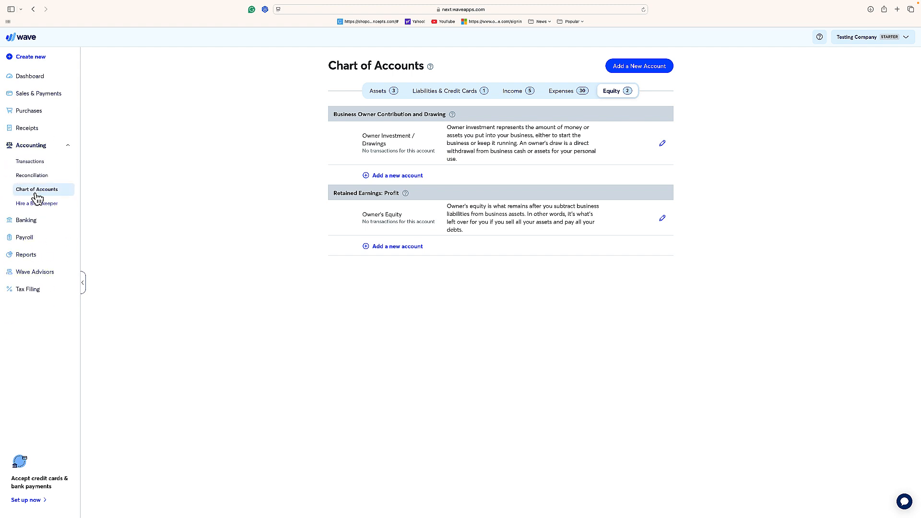
click(31, 163)
drag(30, 162, 63, 164)
click(37, 221)
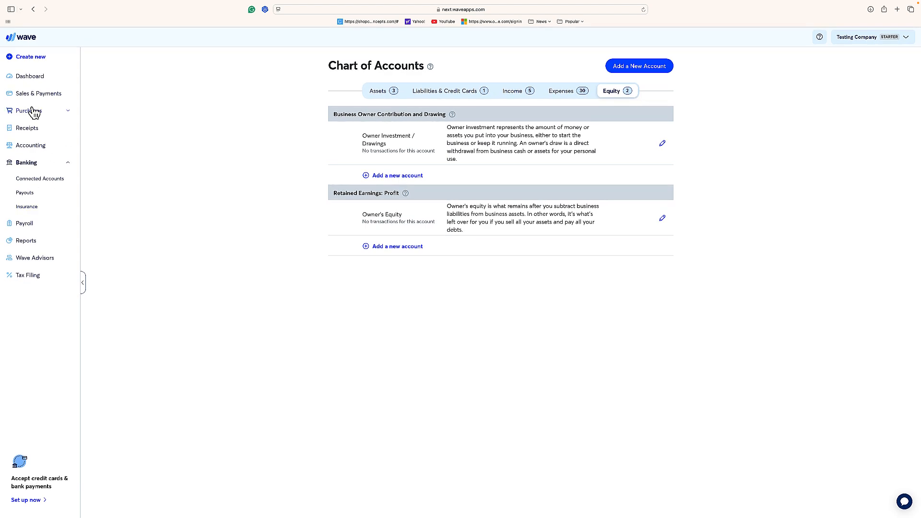
click(37, 148)
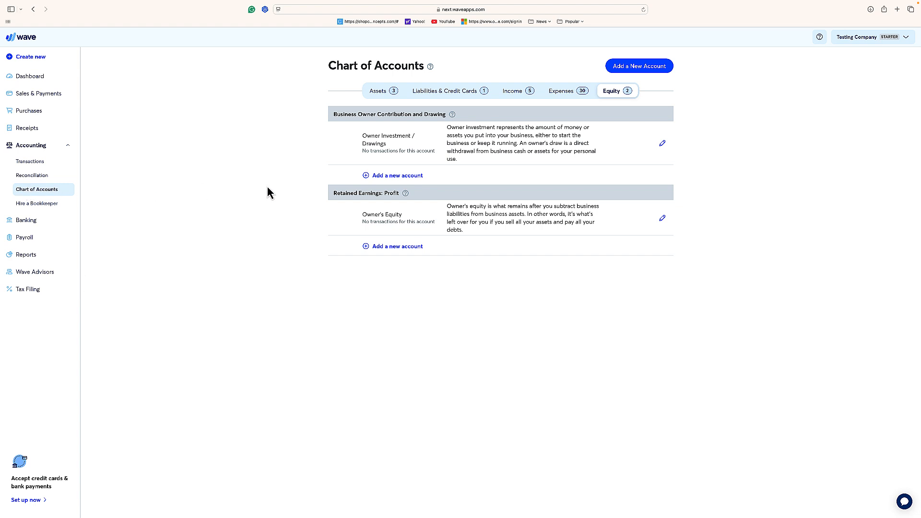
- Show the Assets accounts, view the new-account form for Cash and Bank, and close it without saving
click(382, 90)
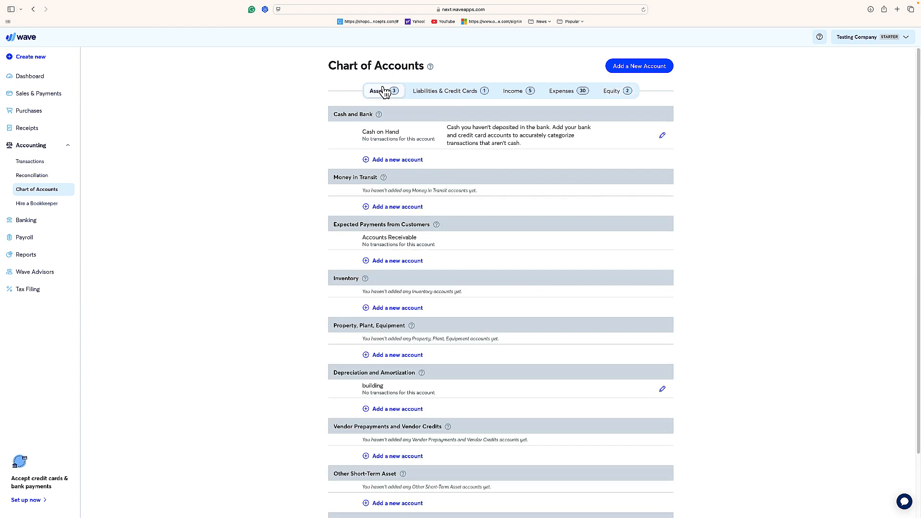
click(395, 161)
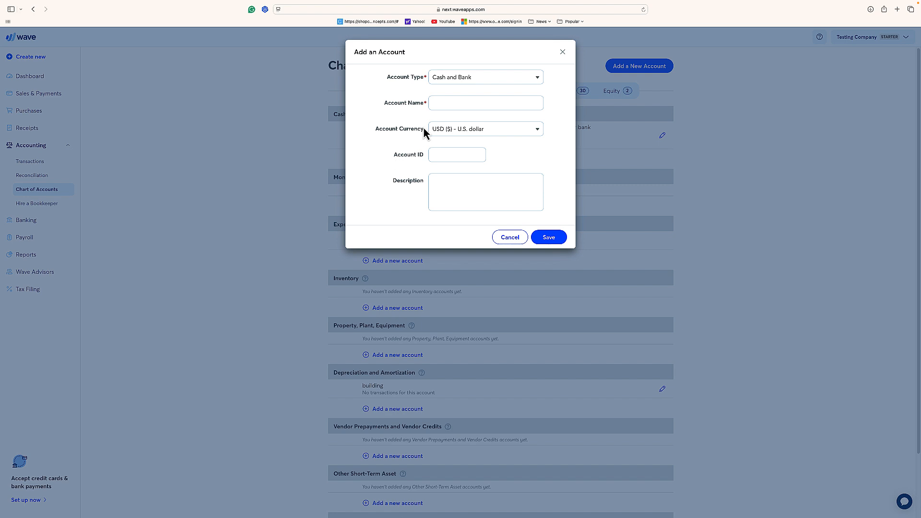
click(436, 102)
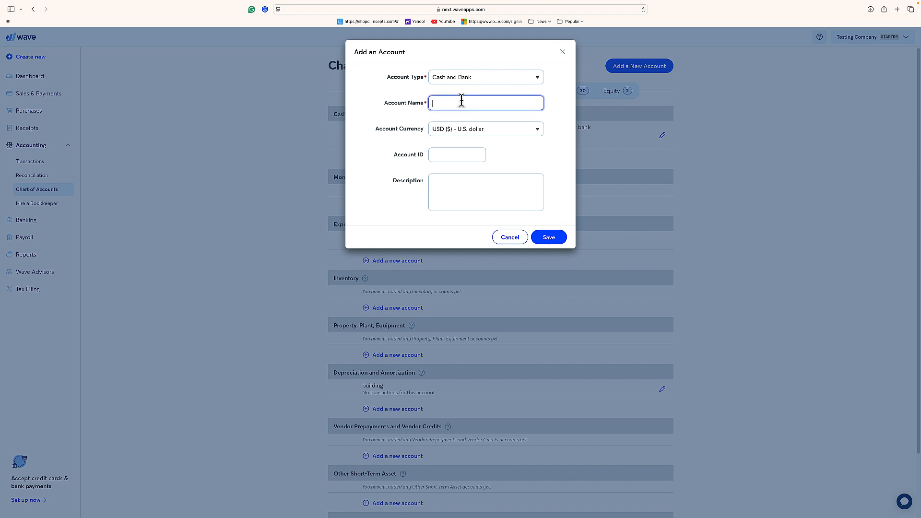
click(563, 54)
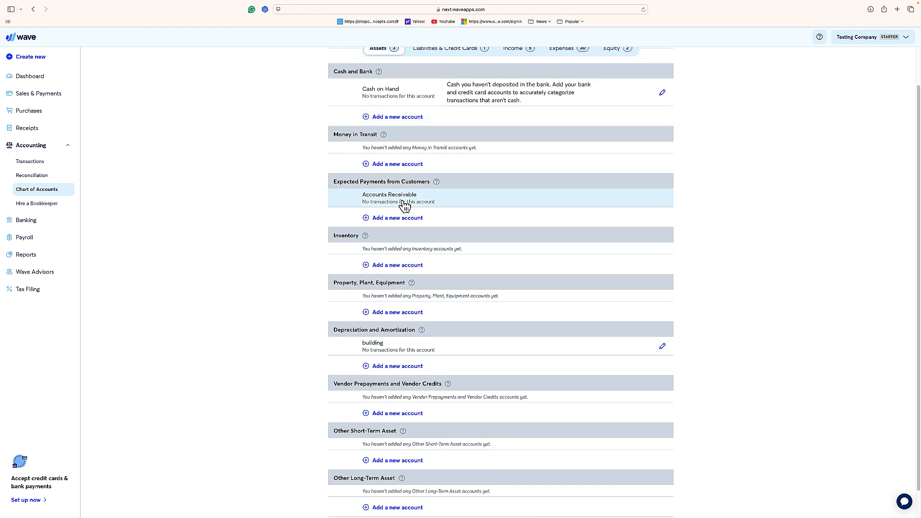
scroll(393, 273, down, 1)
scroll(457, 173, up, 3)
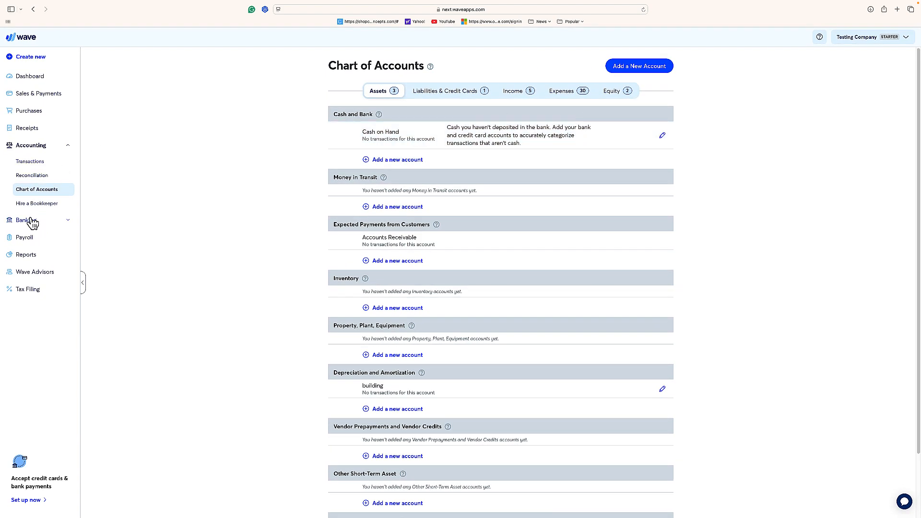
- Go to the accounting transactions and start adding a transaction manually
click(39, 166)
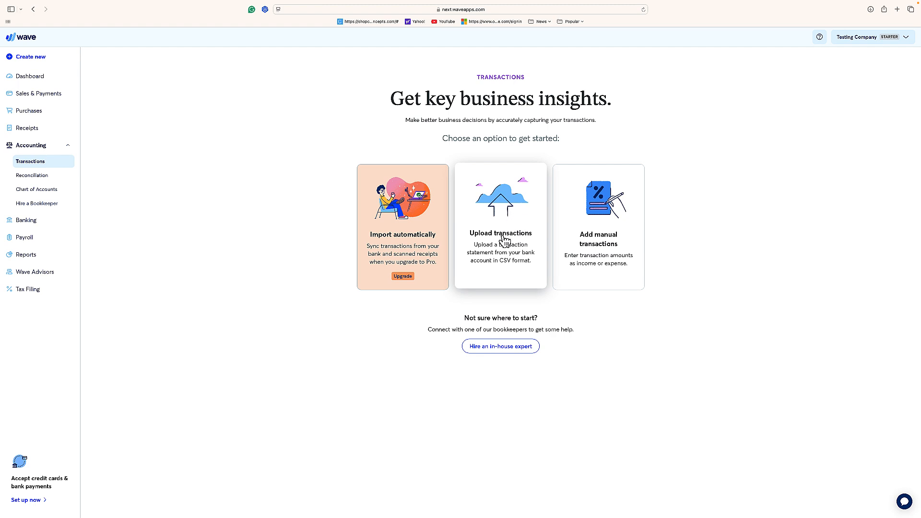
click(604, 214)
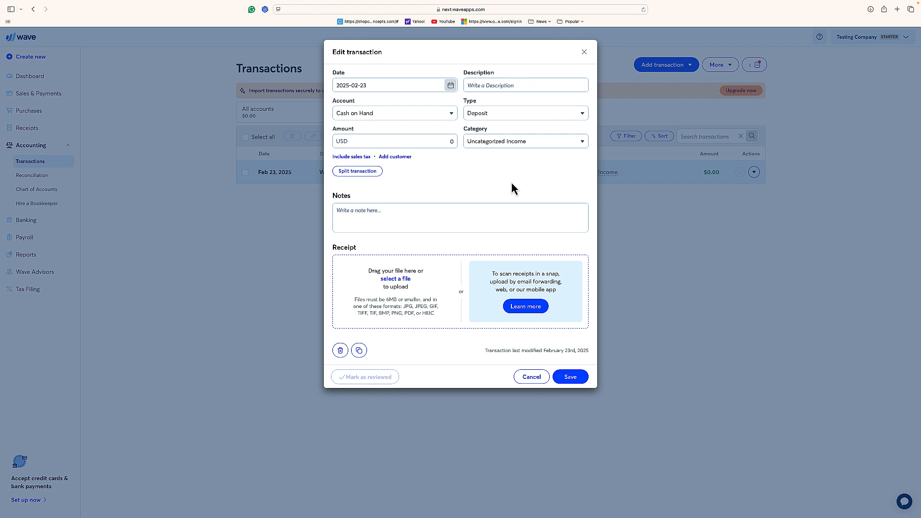
drag(540, 49, 516, 57)
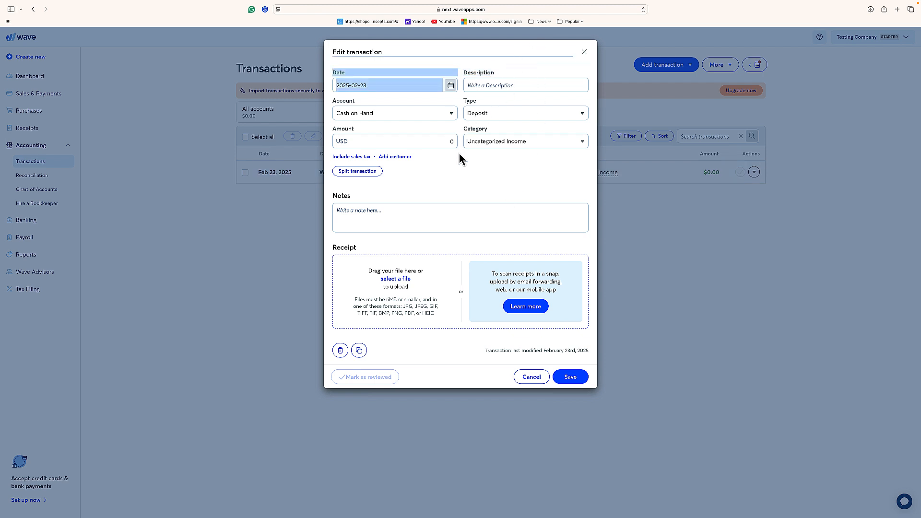
click(473, 178)
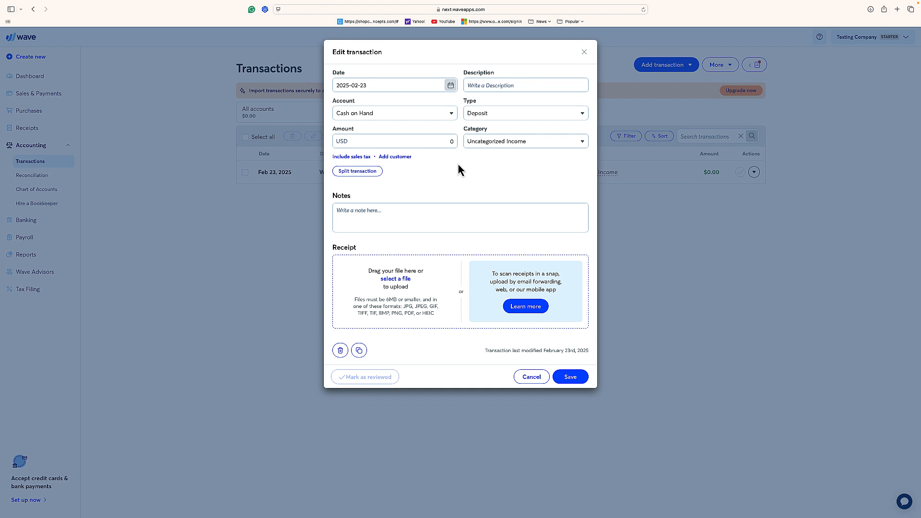
- Set the deposit's amount to 10000.00 USD and its category to Owner Investment / Drawings
click(404, 141)
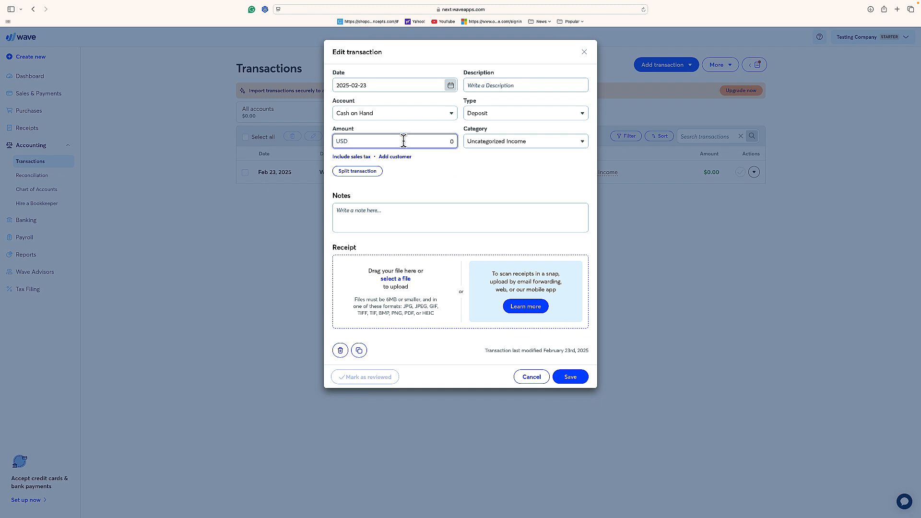
text(10000)
click(425, 158)
click(502, 143)
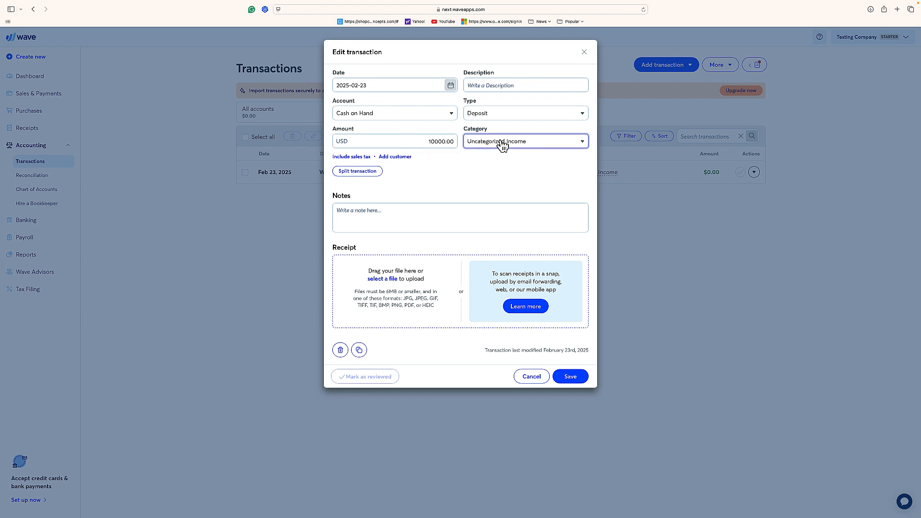
scroll(499, 232, down, 5)
click(506, 313)
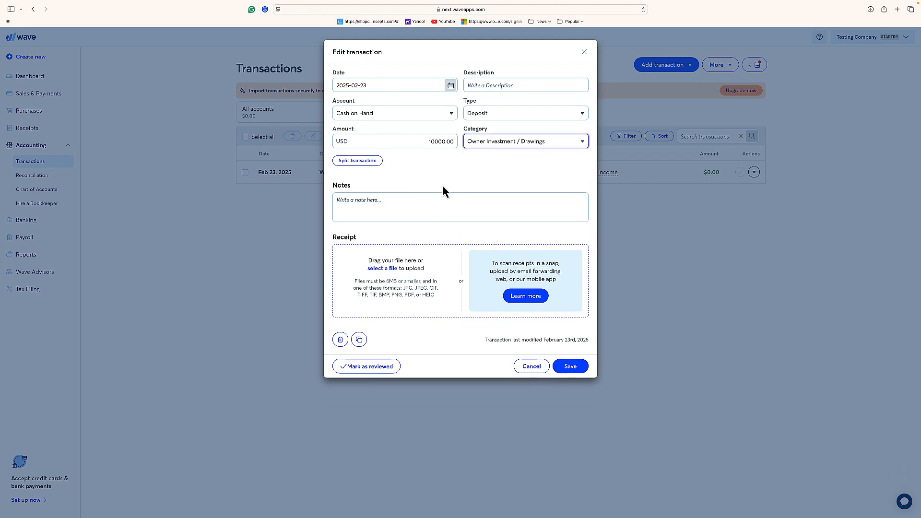
- Enter "initial equity" as the deposit's description
click(489, 82)
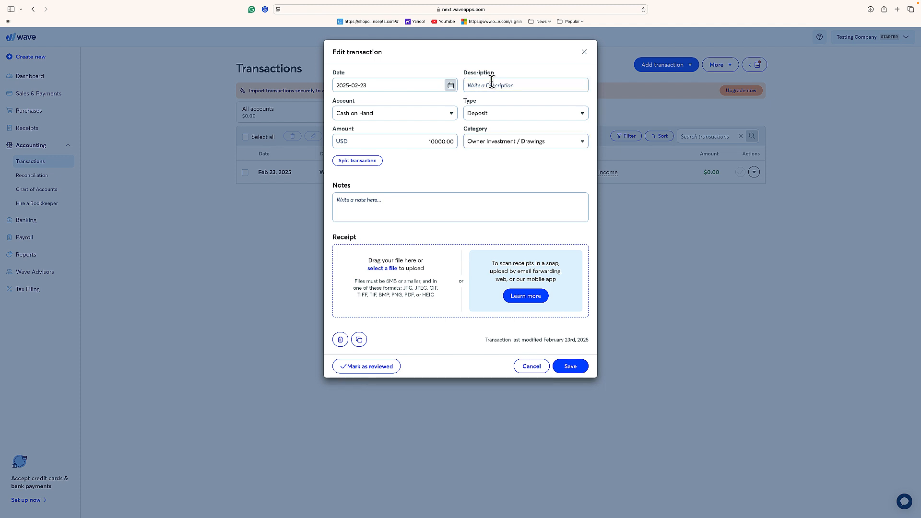
click(492, 82)
text(ini)
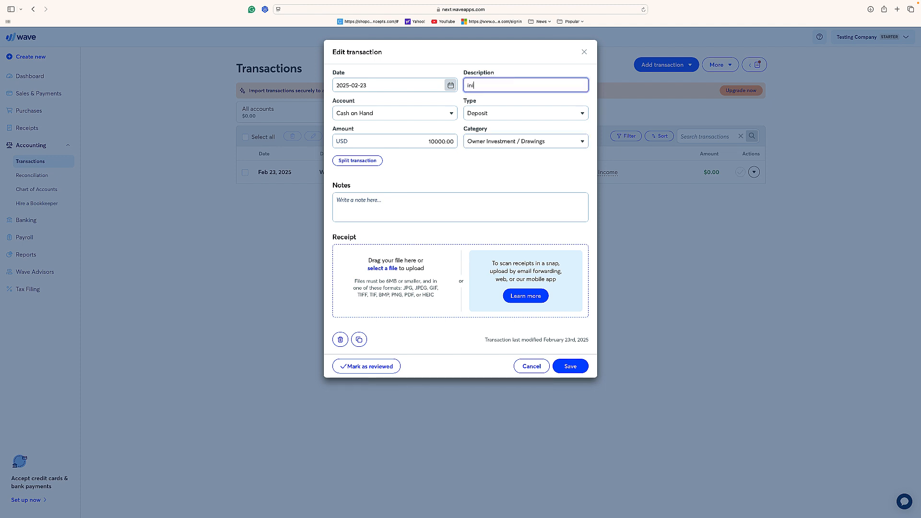
text(tial equity)
key(Return)
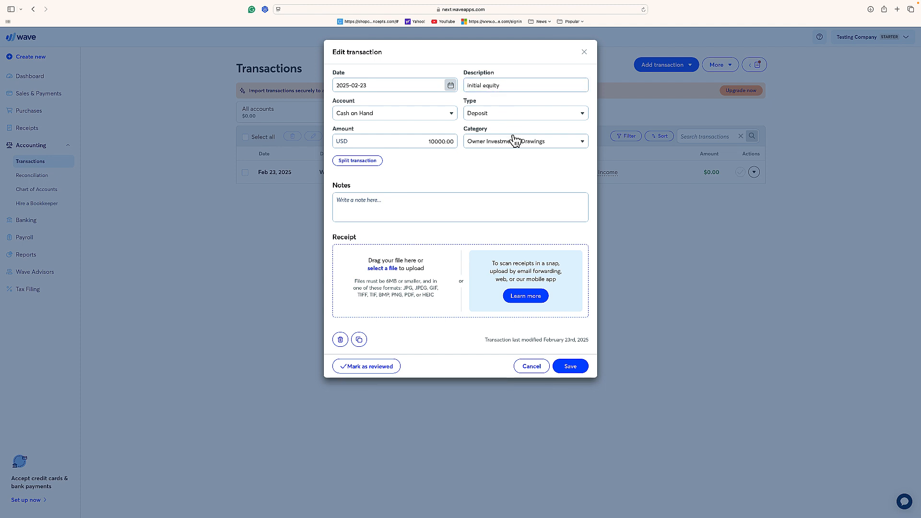
- Add the note "this is my first deposit" to the deposit and save the transaction
click(412, 199)
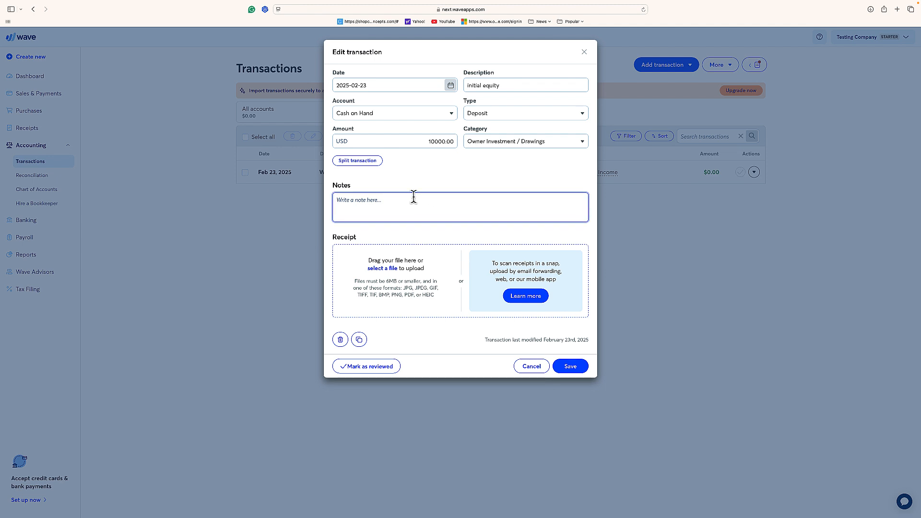
text(this is my first deposit)
click(573, 368)
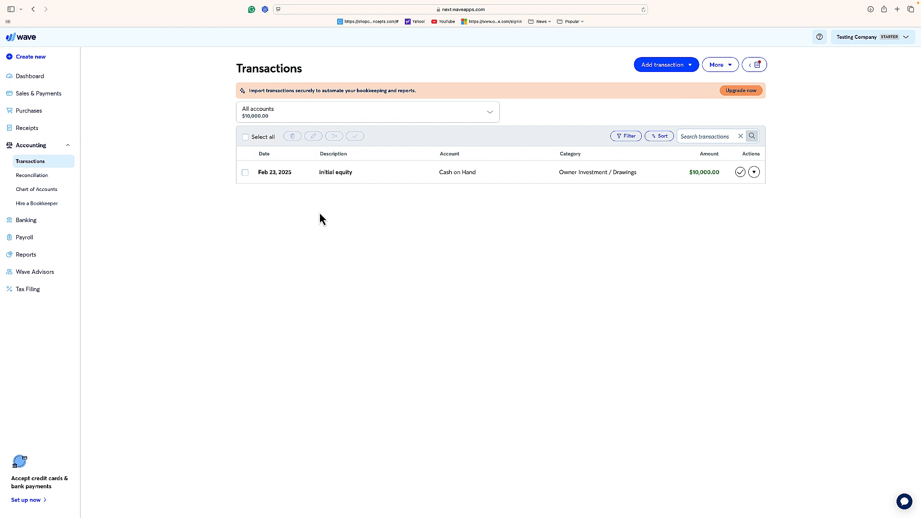
- Add a withdrawal transaction and enter "gas truck" as its description
click(683, 70)
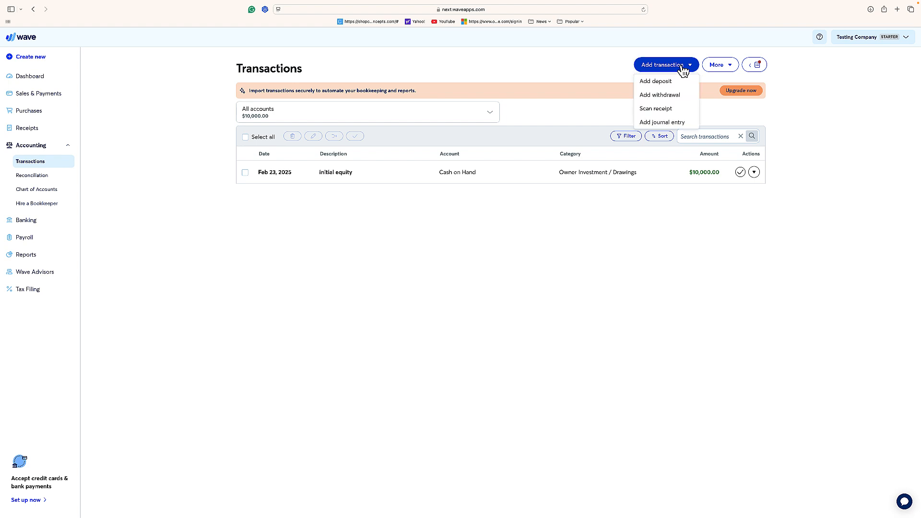
click(674, 96)
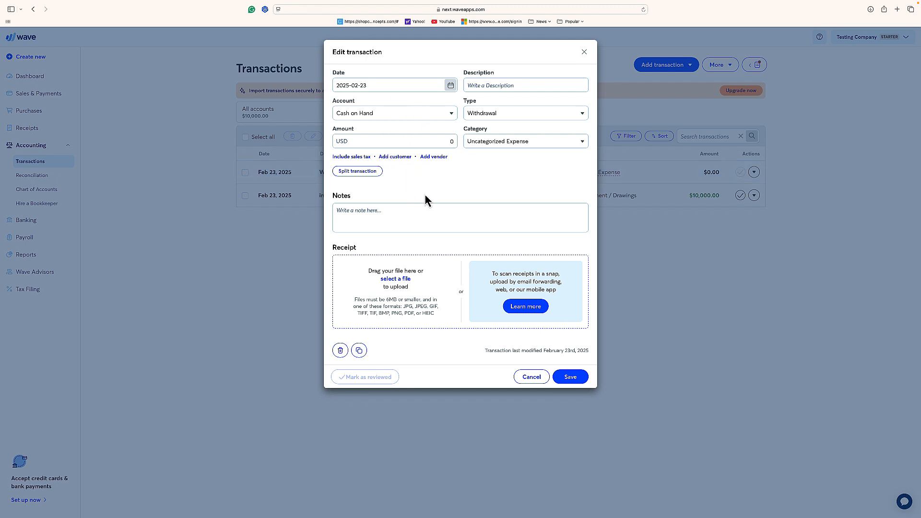
click(483, 85)
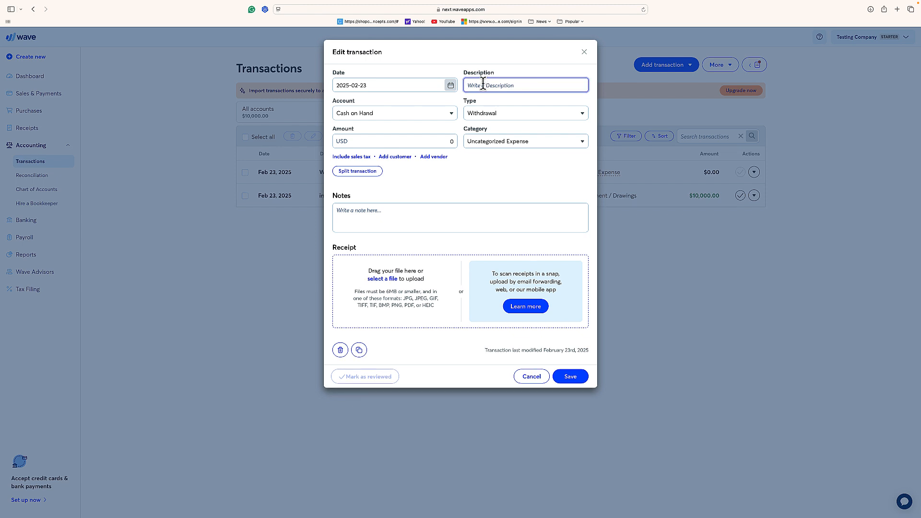
text(gas truck)
- Set the withdrawal's category to the expense account Vehicle – Fuel
click(498, 141)
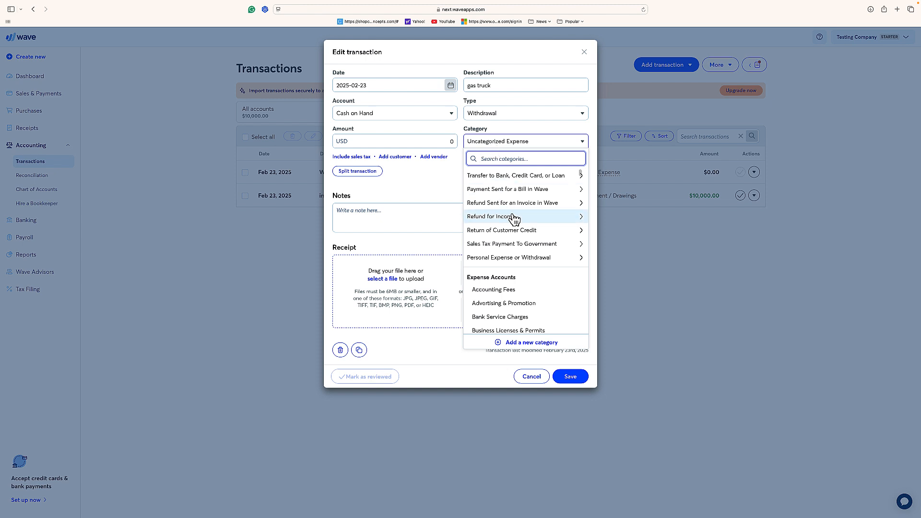
scroll(514, 217, down, 3)
scroll(513, 217, down, 3)
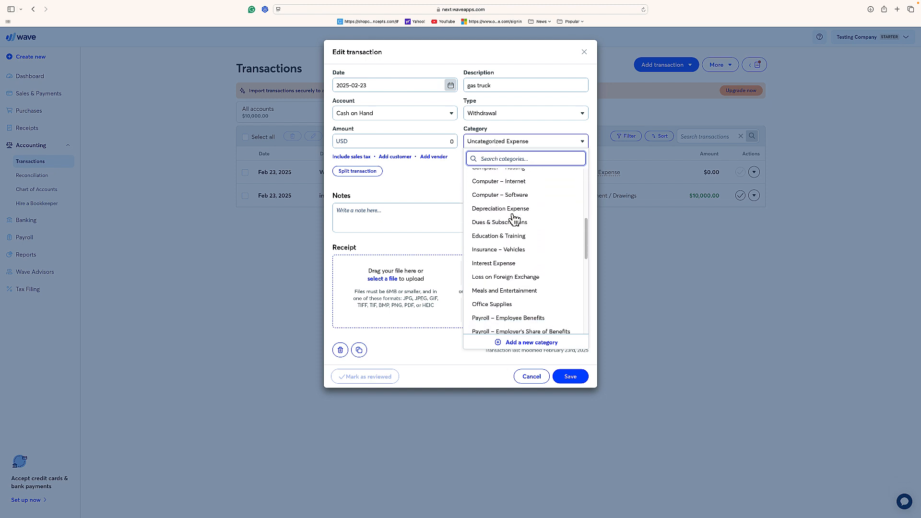
scroll(514, 217, down, 5)
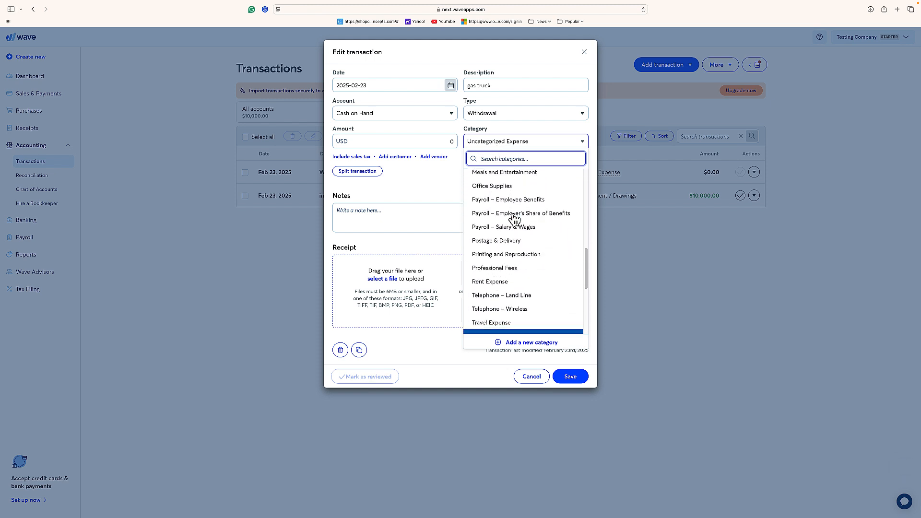
scroll(515, 219, down, 5)
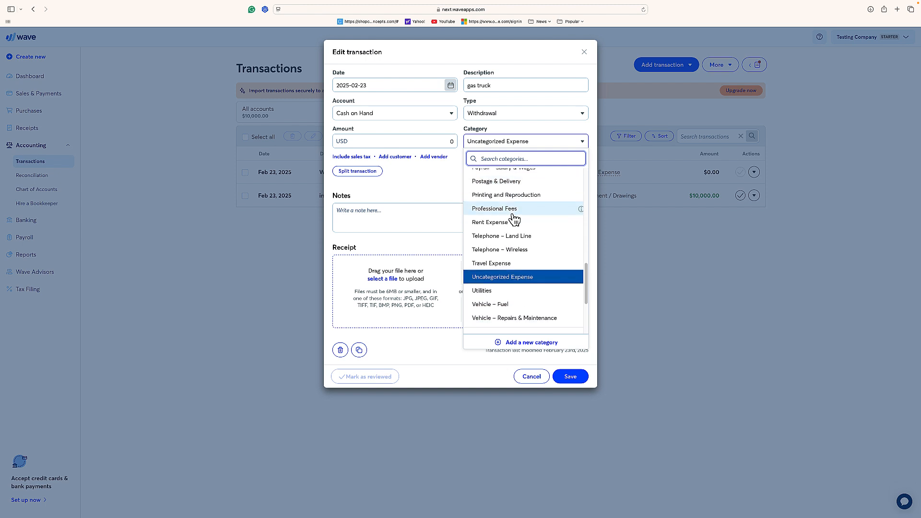
scroll(515, 218, down, 1)
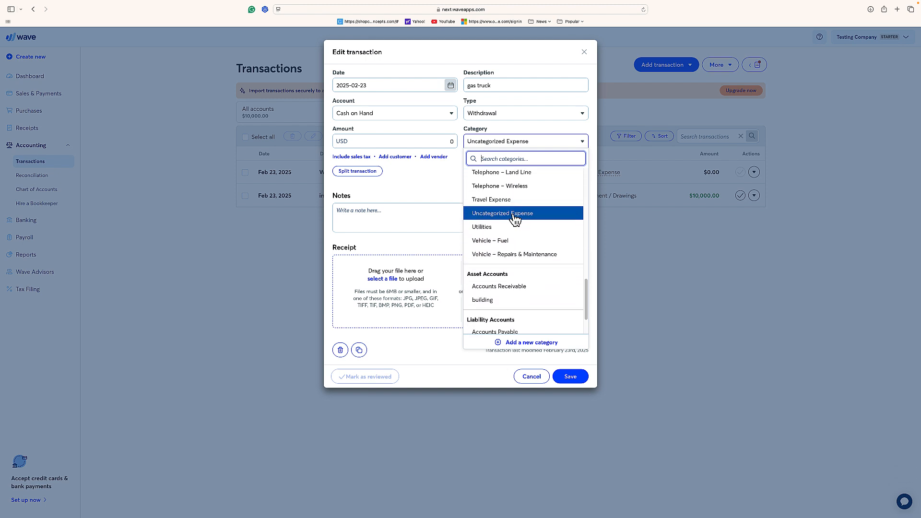
click(503, 240)
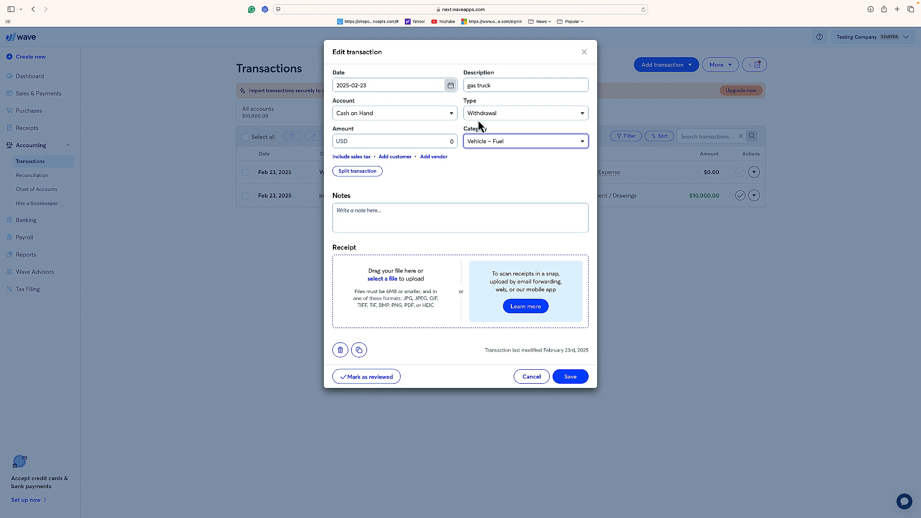
- Set the withdrawal's amount to 20.00 USD and save the transaction without a note
click(403, 140)
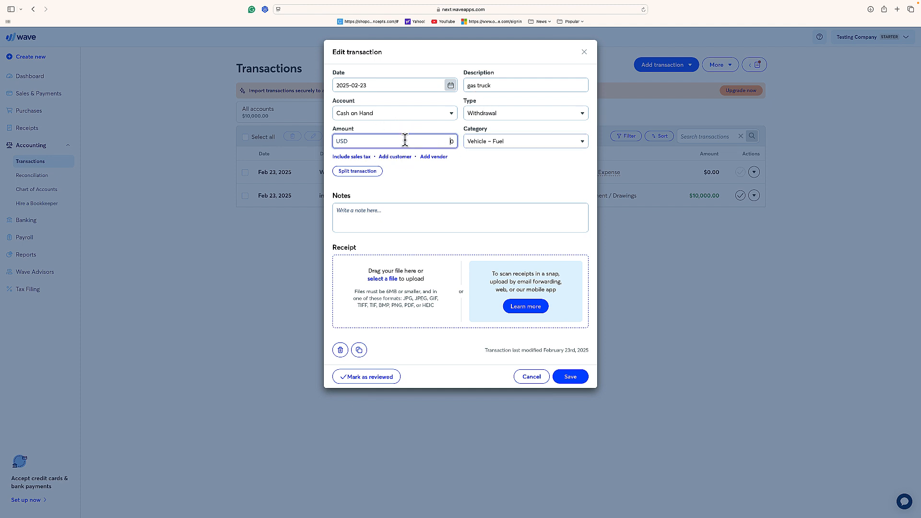
text(20)
key(BackSpace)
click(420, 173)
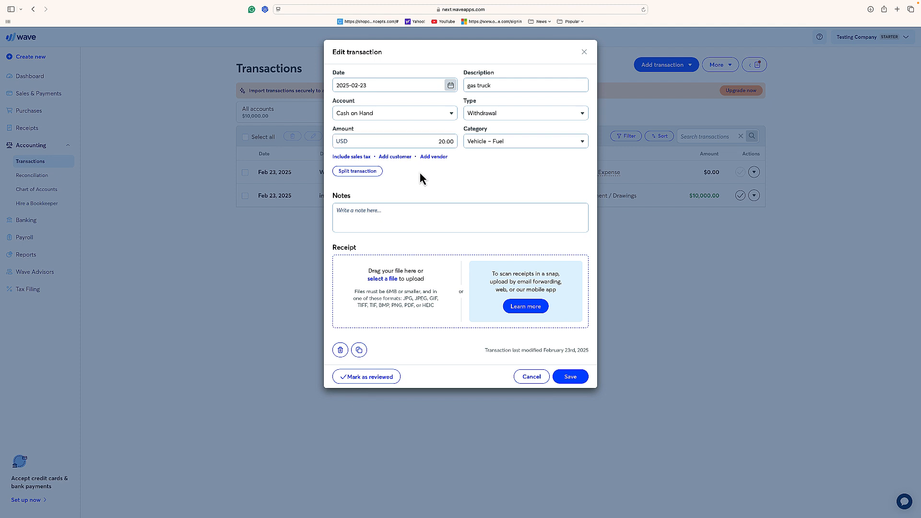
click(384, 211)
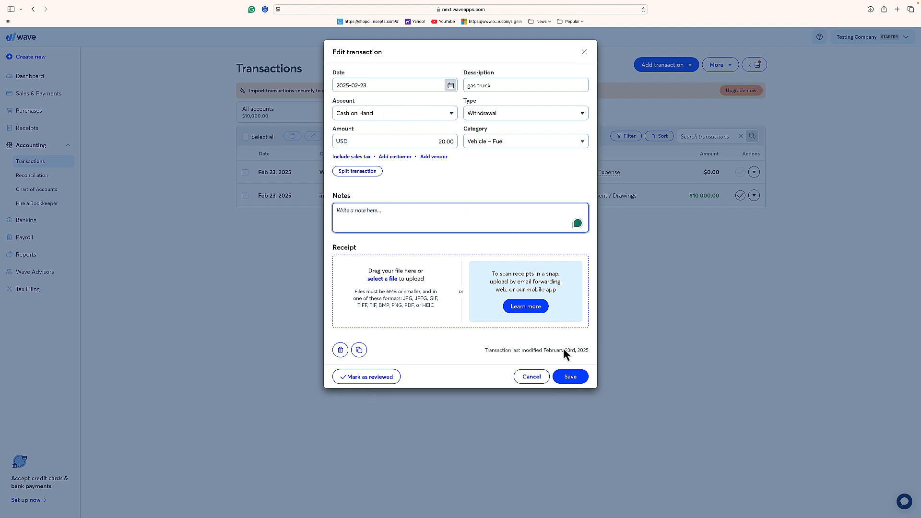
click(570, 377)
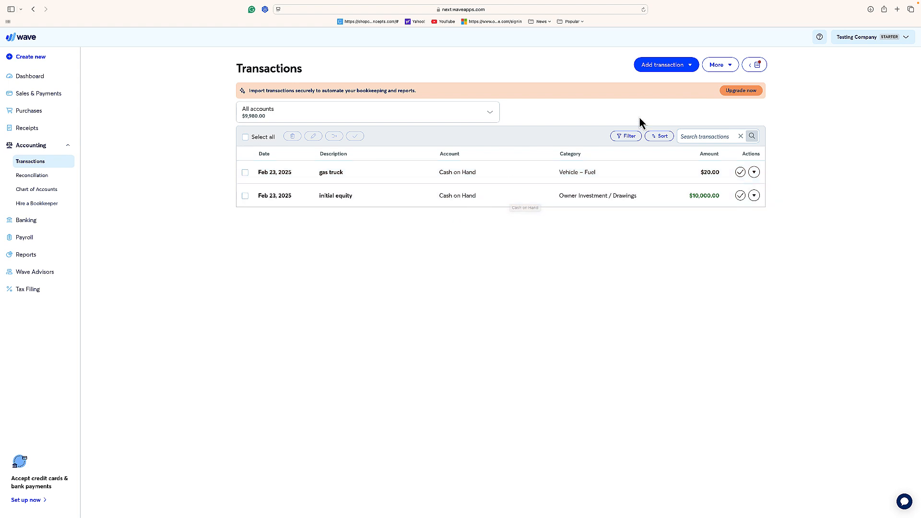
click(722, 69)
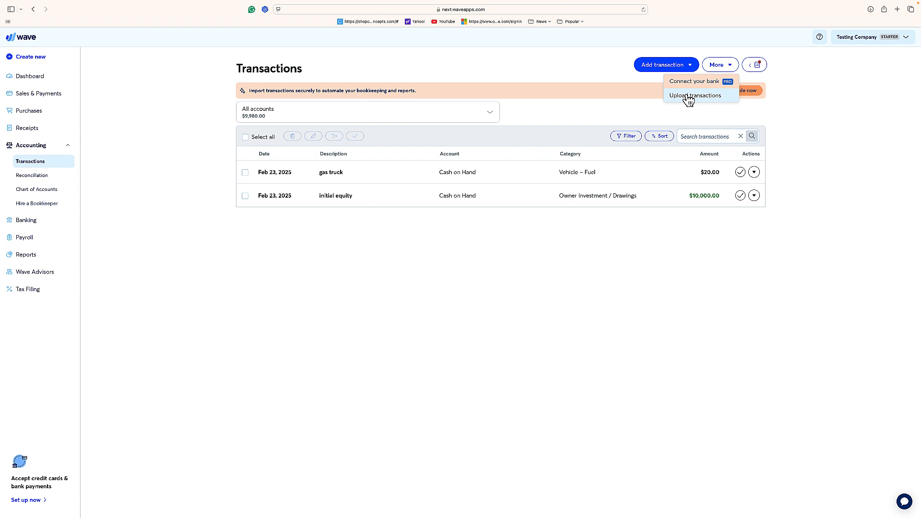
click(870, 14)
click(871, 11)
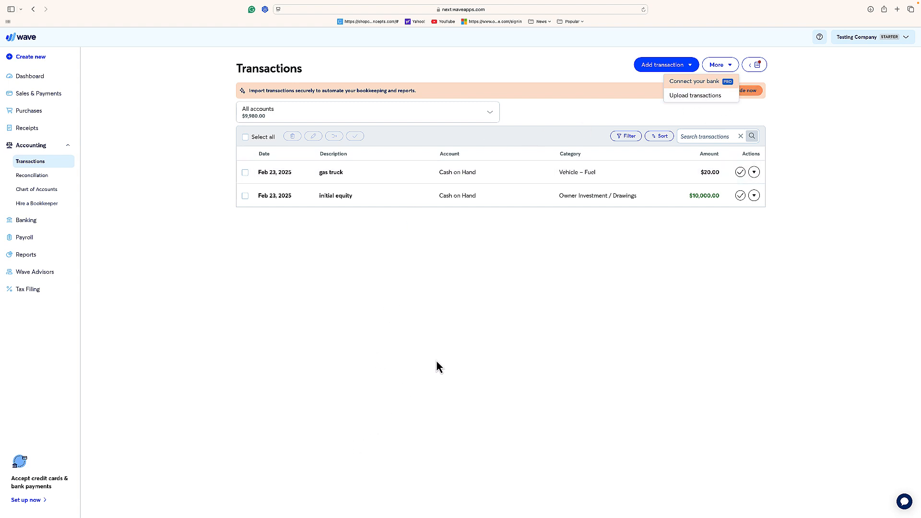
click(620, 115)
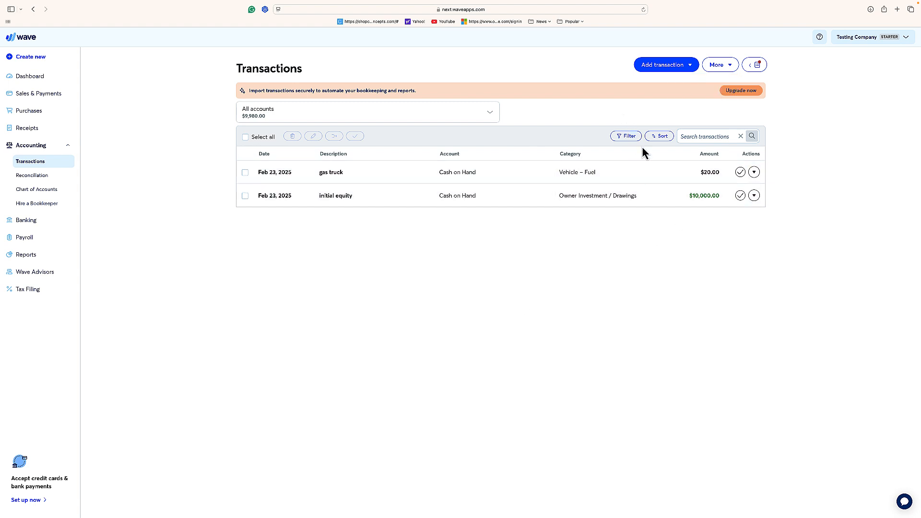
click(651, 202)
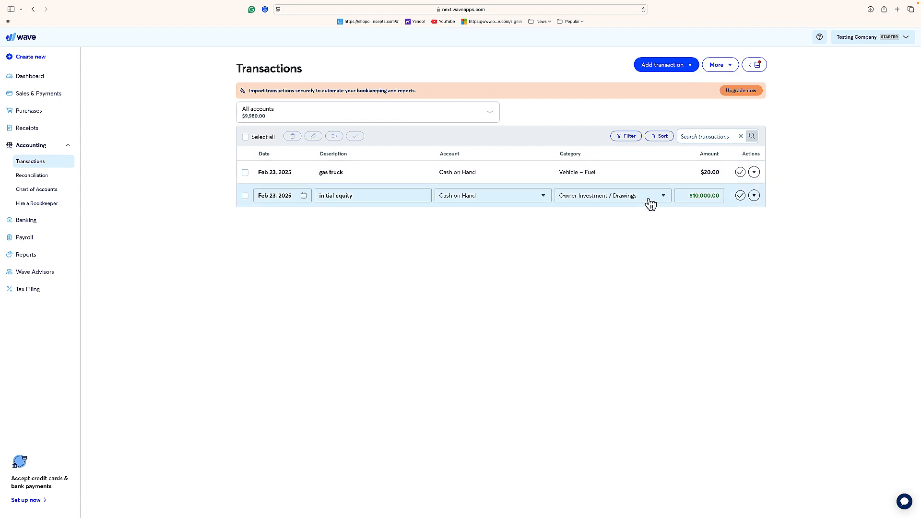
click(595, 179)
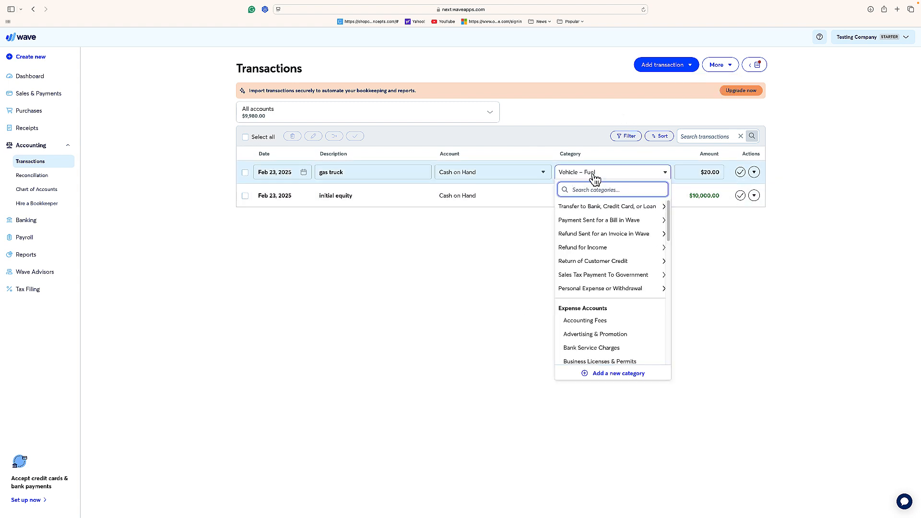
- Open the gas truck transaction's full details and replace its description with "dkdkdkd"
click(755, 172)
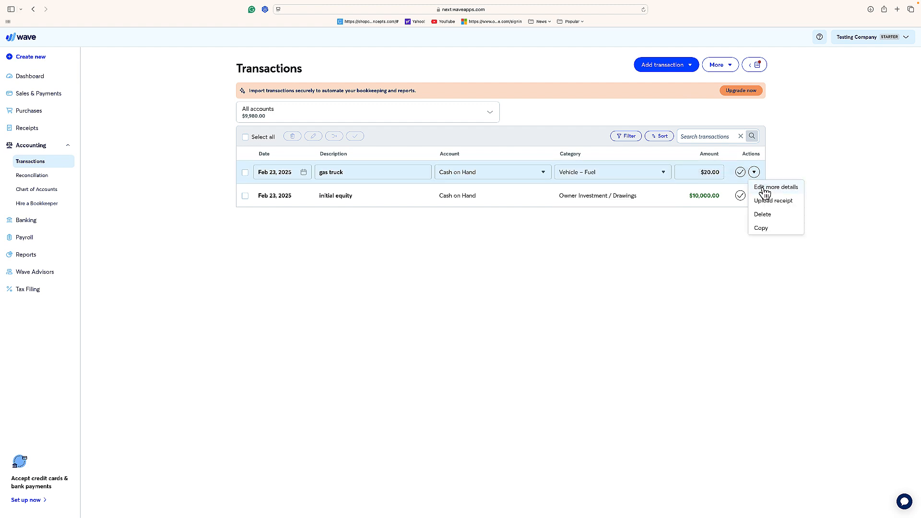
click(765, 188)
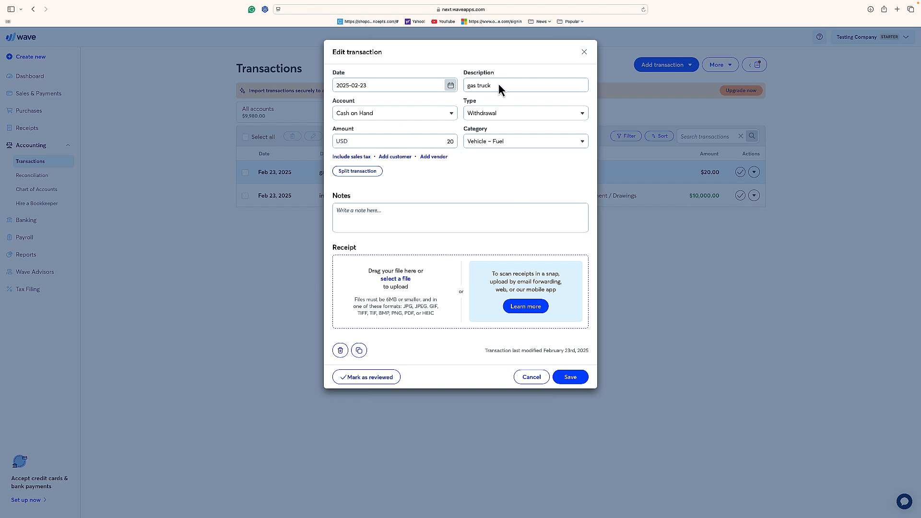
drag(494, 85, 460, 84)
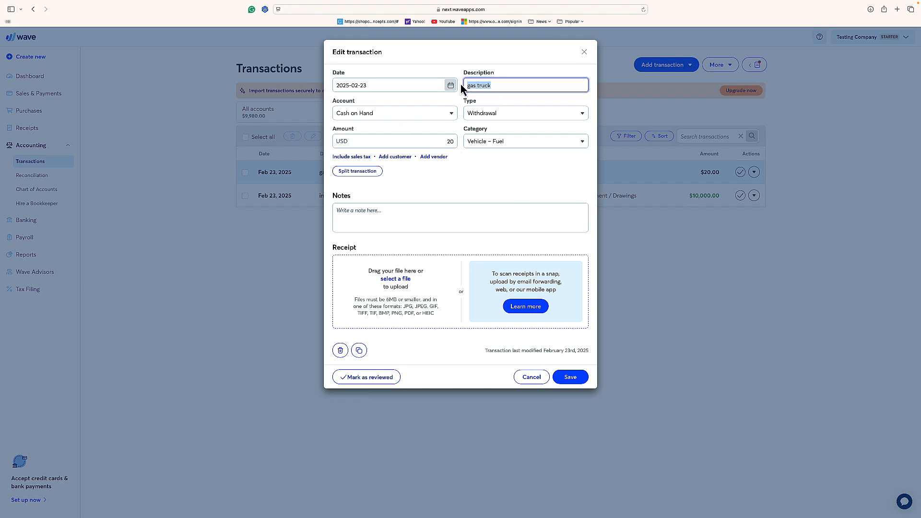
text(dkdkdkd)
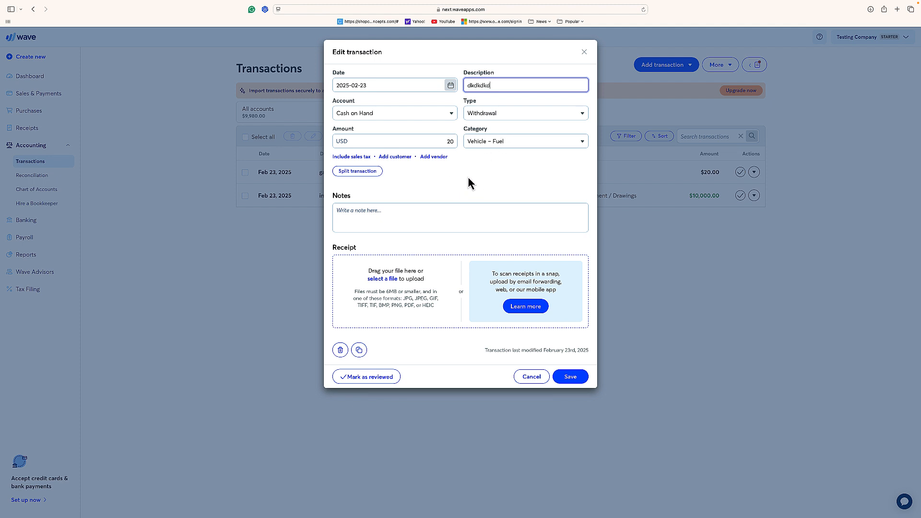
- Change the edited withdrawal's category to Uncategorized Expense and save the transaction
click(497, 143)
scroll(478, 209, down, 5)
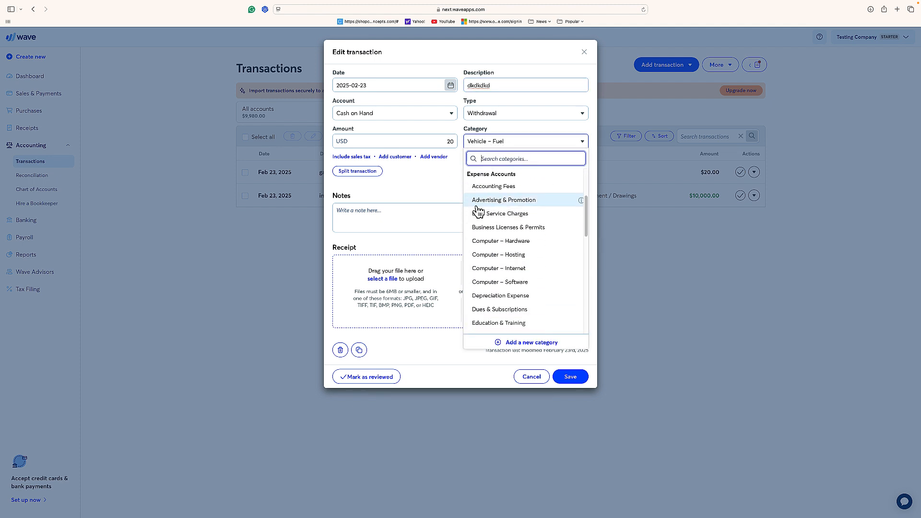
scroll(480, 210, down, 5)
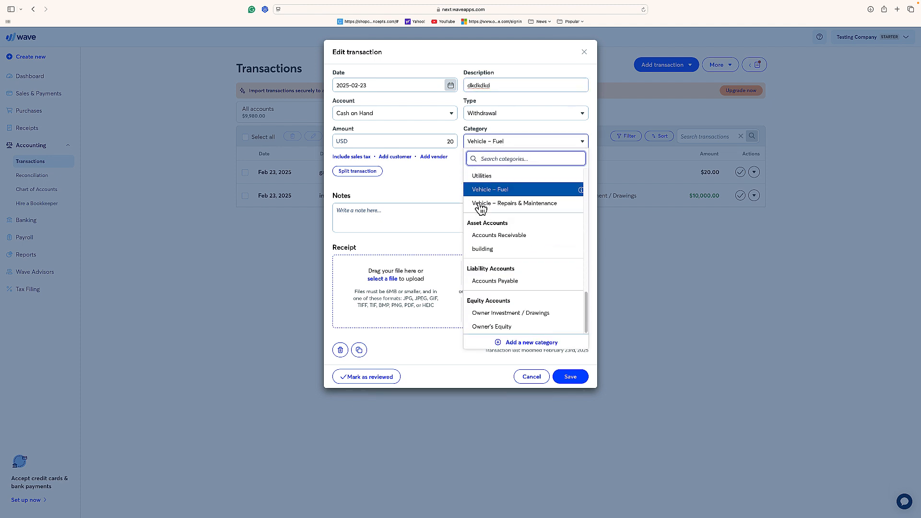
scroll(495, 236, up, 2)
scroll(497, 237, up, 1)
click(495, 237)
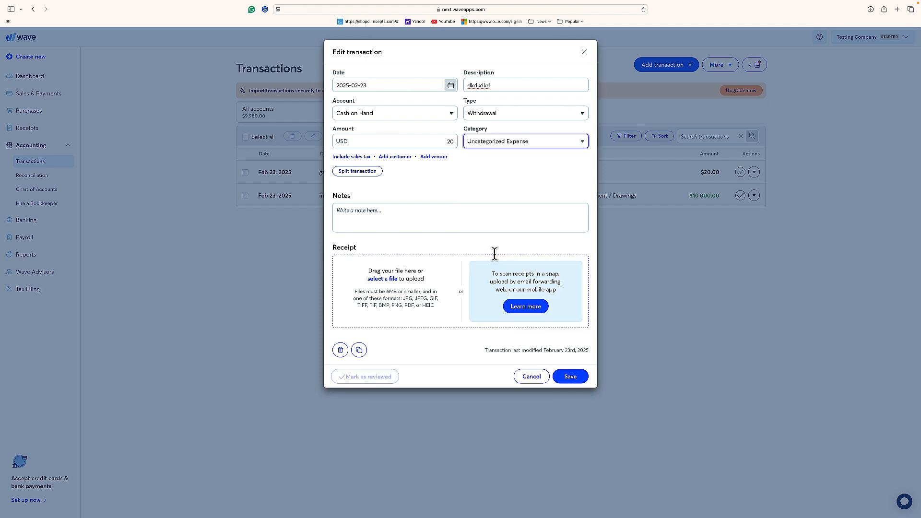
click(563, 379)
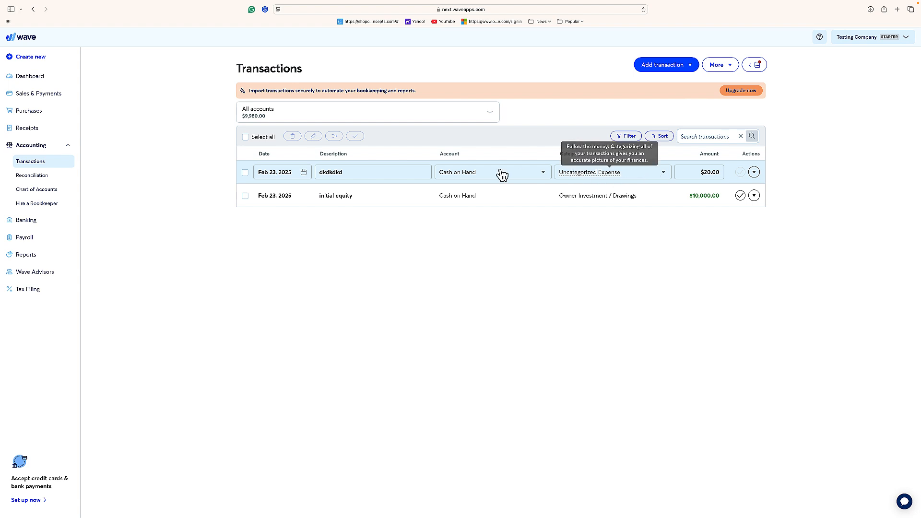
- Rename the withdrawal's description to "gas" directly in the transactions list
click(370, 172)
drag(370, 171, 298, 170)
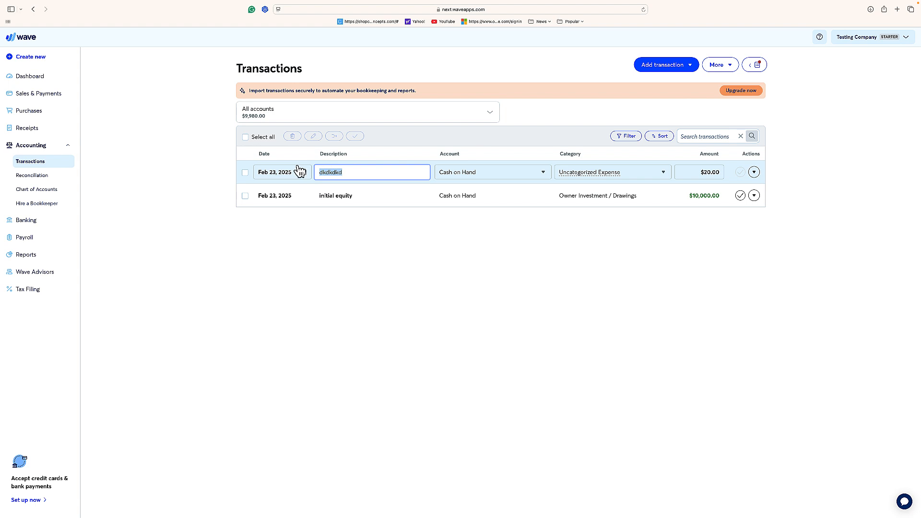
text(gas)
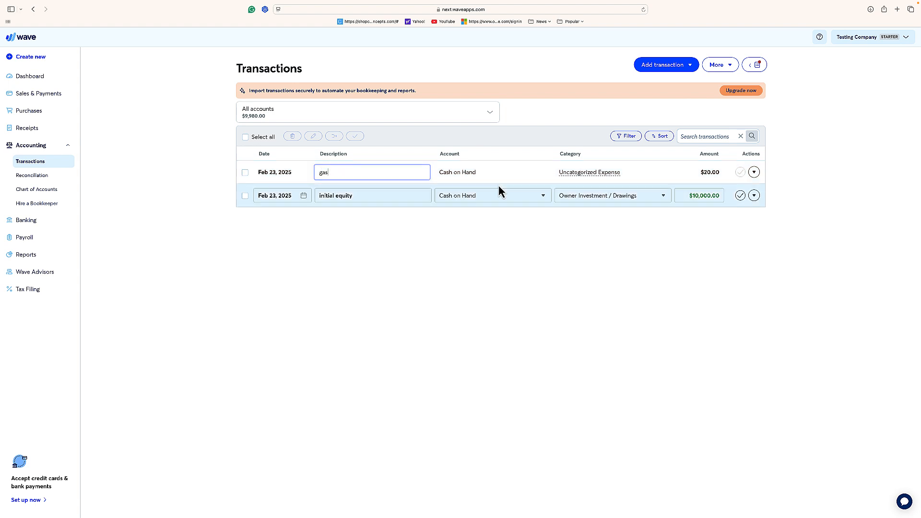
- Recategorize the gas withdrawal as Vehicle – Fuel directly in the transactions list
click(571, 170)
scroll(572, 302, down, 2)
scroll(573, 301, down, 6)
scroll(574, 301, up, 4)
scroll(575, 300, down, 3)
click(580, 318)
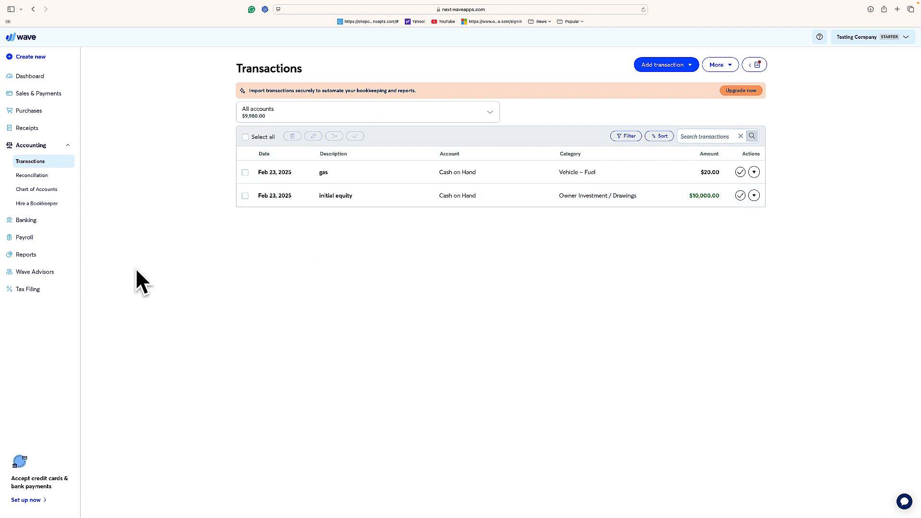
- Open the Profit & Loss (Income Statement) report and examine the income, operating expenses and net profit
click(26, 255)
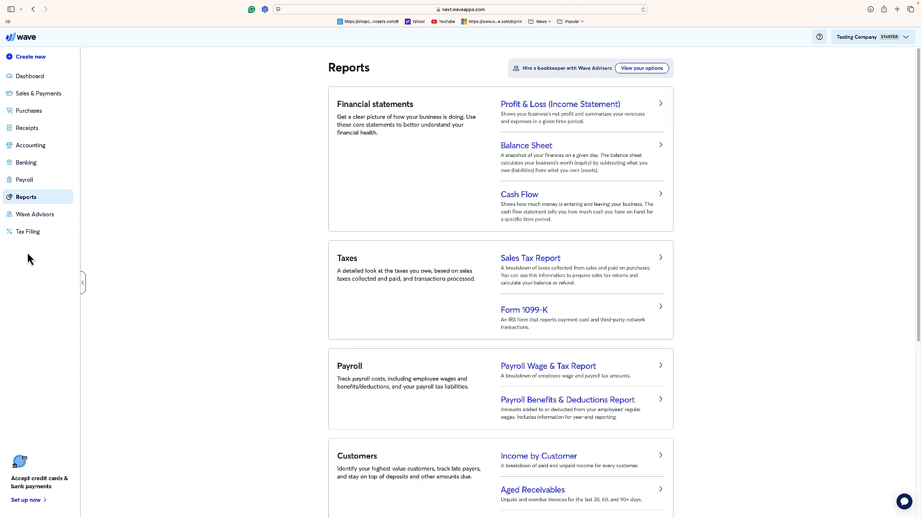
click(536, 112)
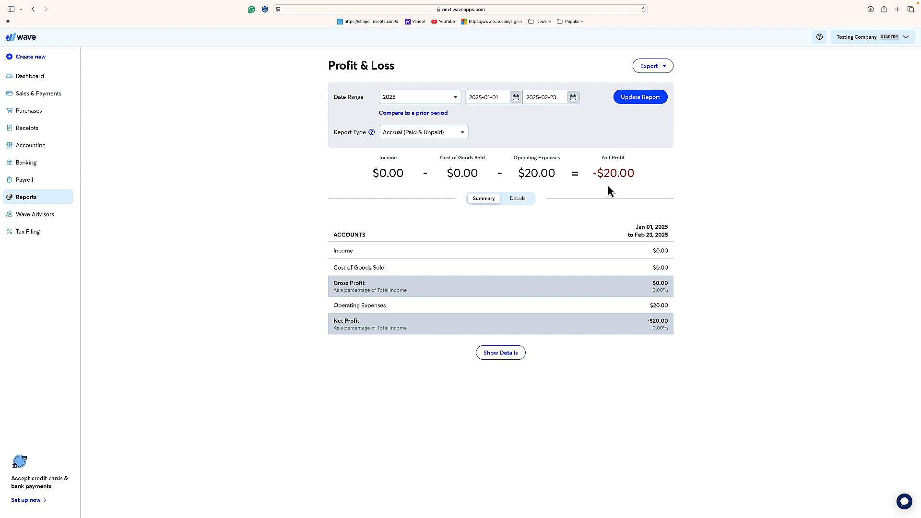
- Add a new deposit to the accounting transactions and enter "lawn work" as its description
click(36, 146)
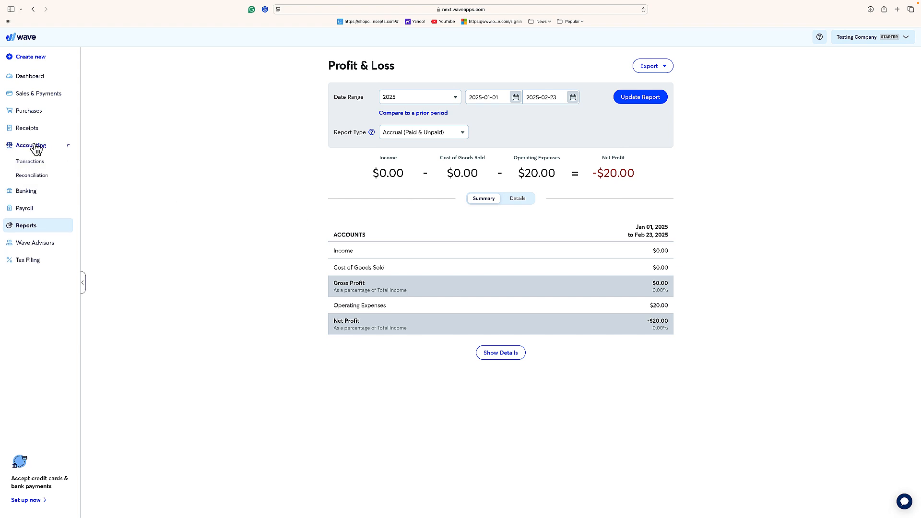
click(34, 161)
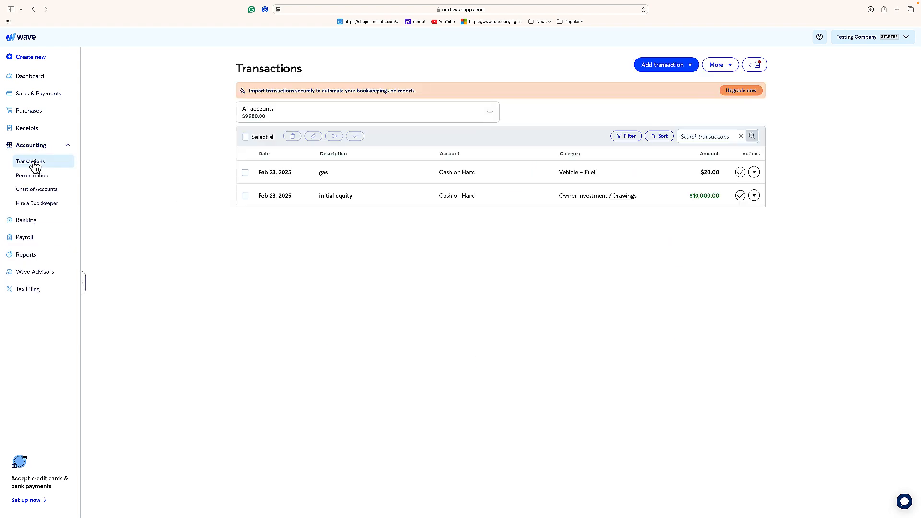
click(676, 72)
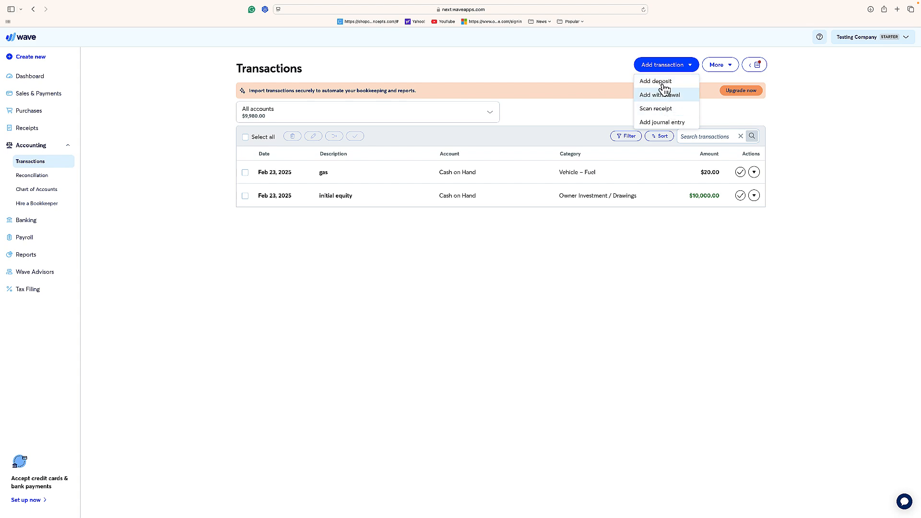
click(662, 86)
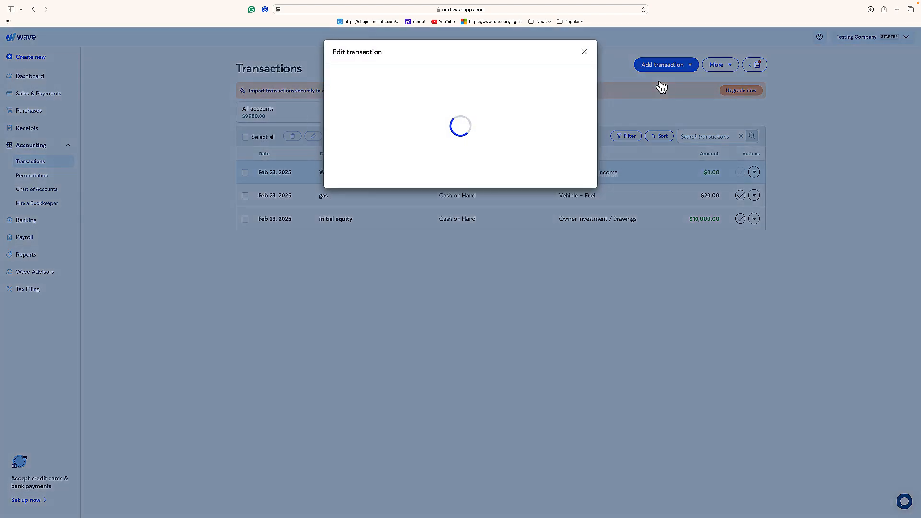
click(509, 85)
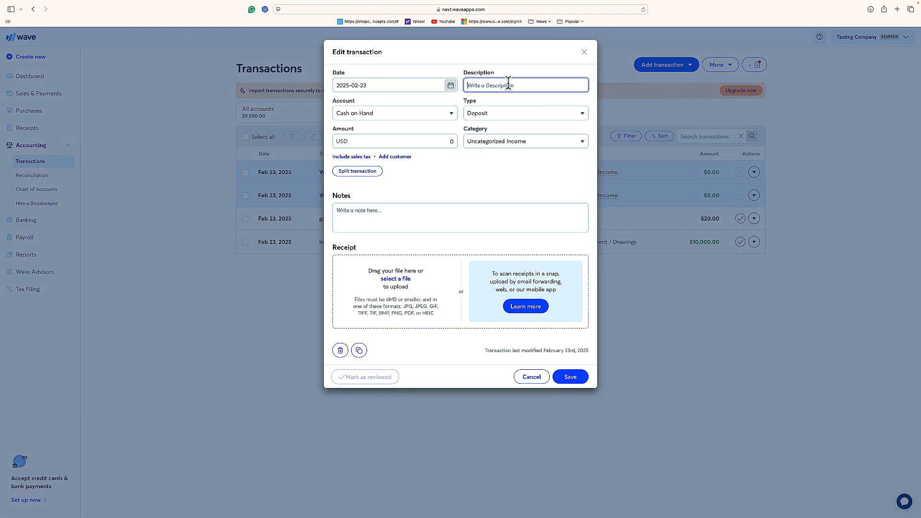
text(lawn work)
- Categorize the lawn work deposit as Services, set its amount to 300 USD, and save the transaction
click(510, 143)
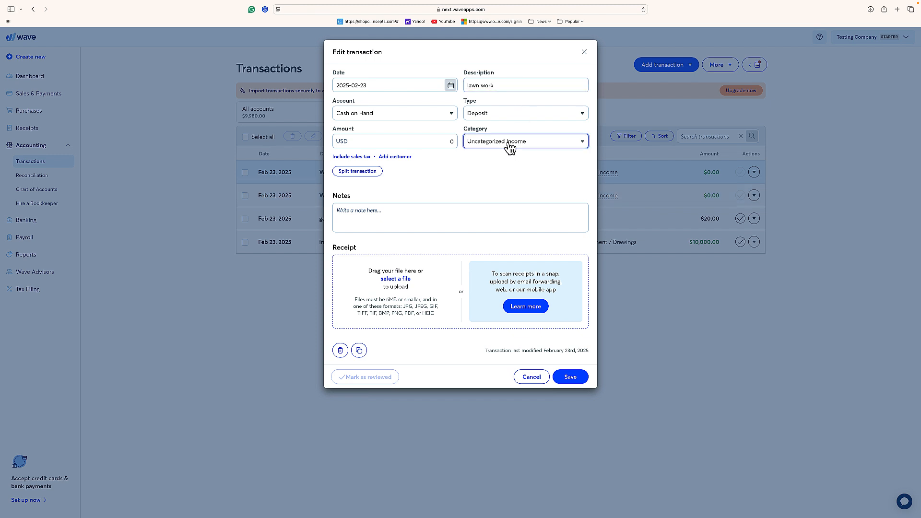
scroll(515, 273, down, 2)
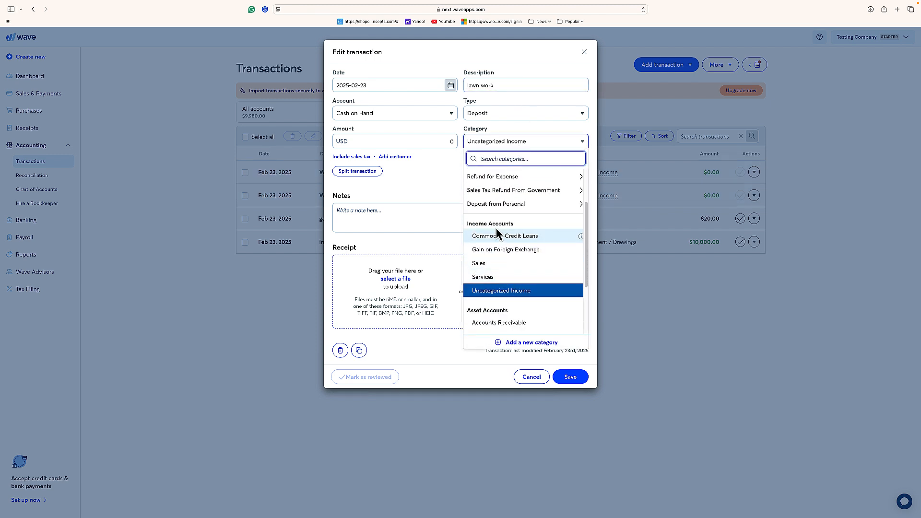
click(494, 277)
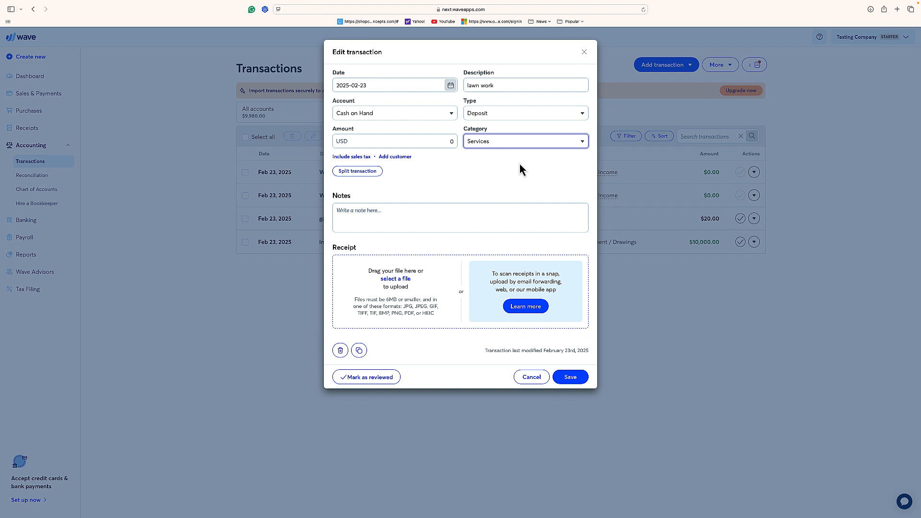
click(456, 142)
text(300)
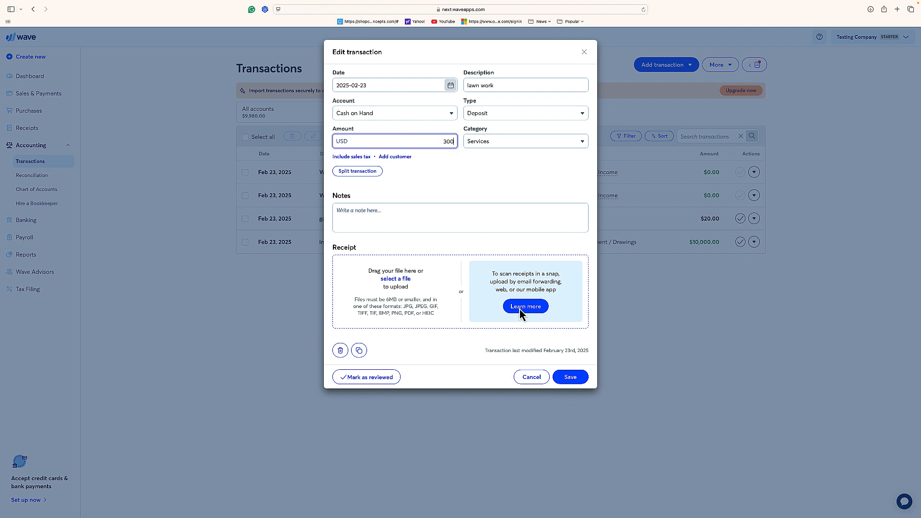
click(570, 376)
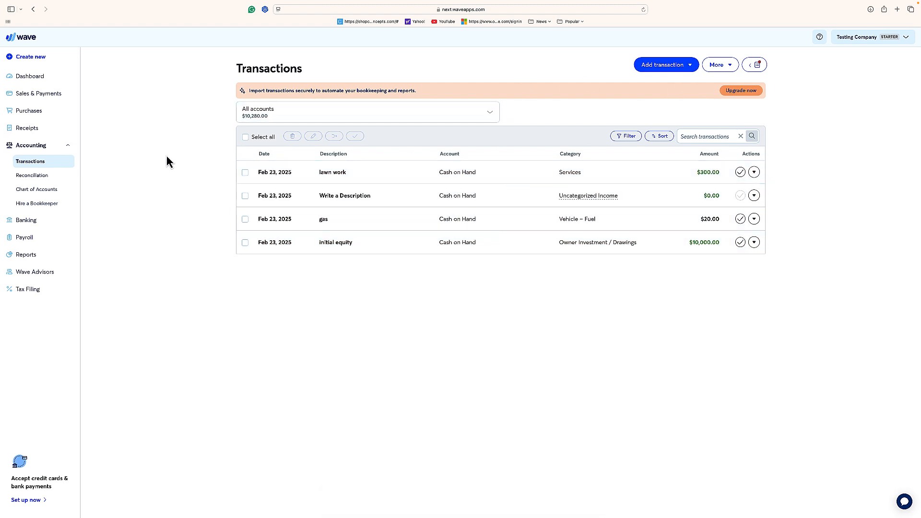
- Open the Profit & Loss (Income Statement) report with account details and choose the Cash Basis (Paid) report type
click(29, 256)
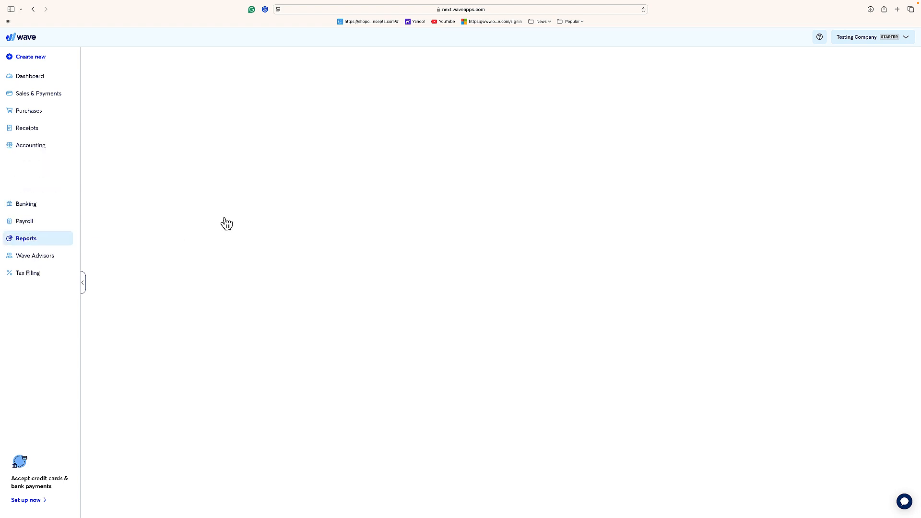
click(561, 107)
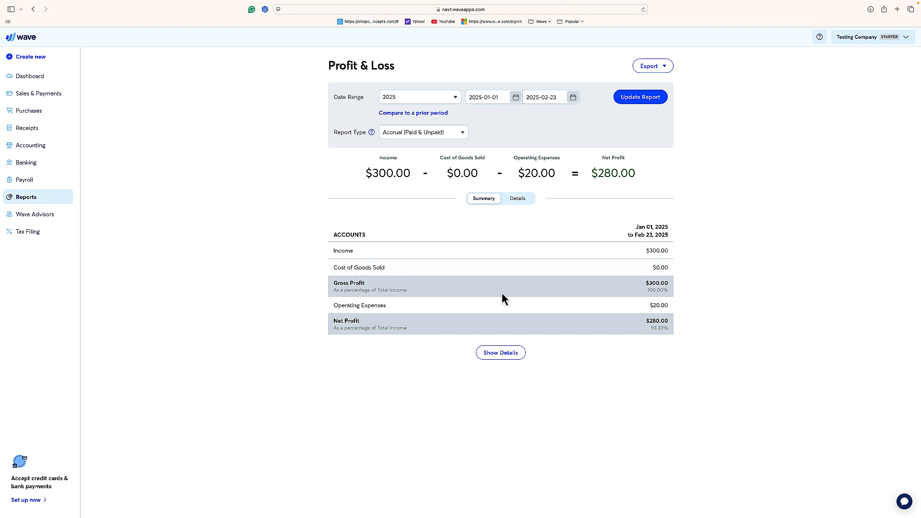
click(504, 354)
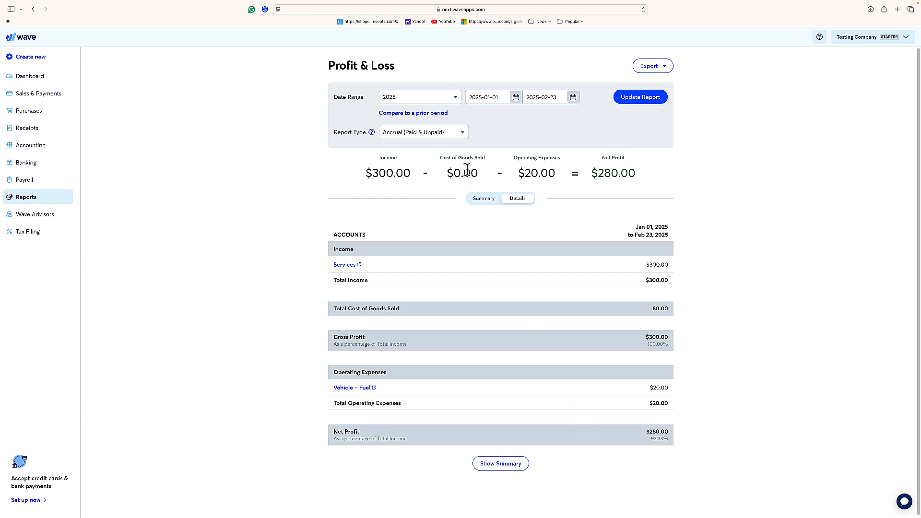
click(466, 138)
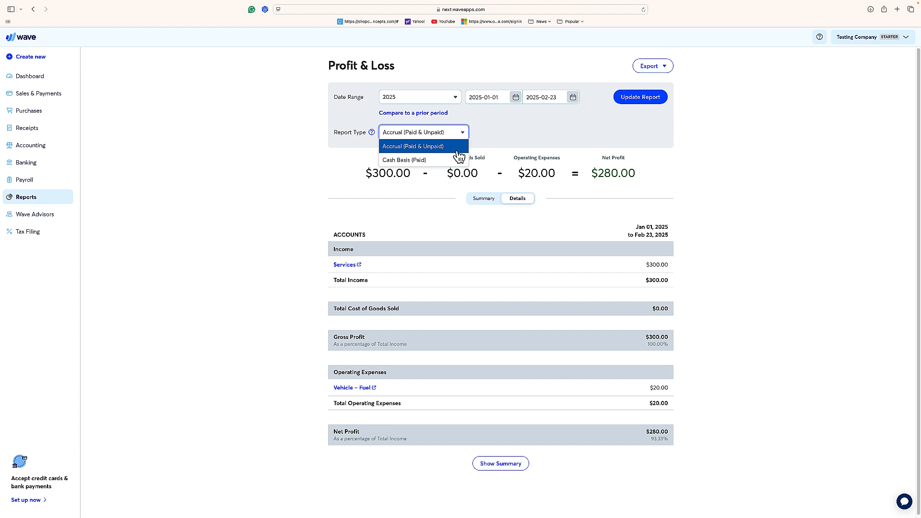
click(458, 160)
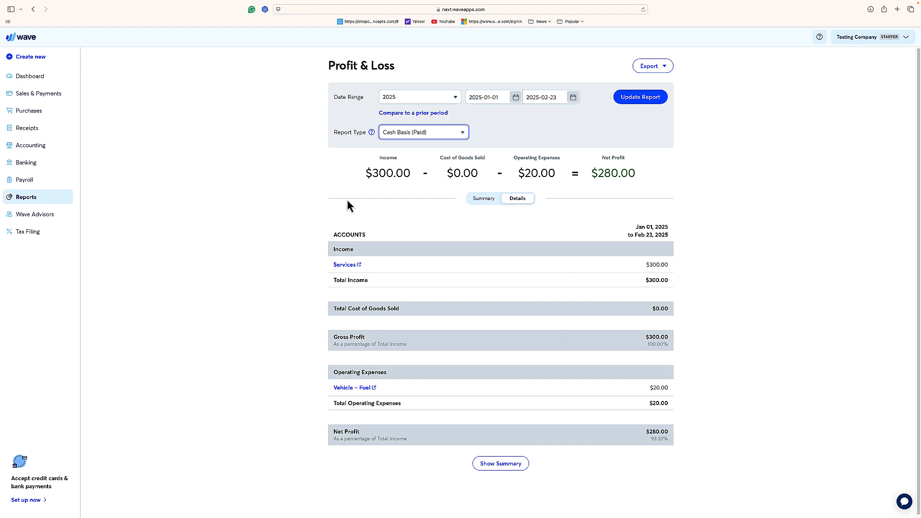
click(277, 202)
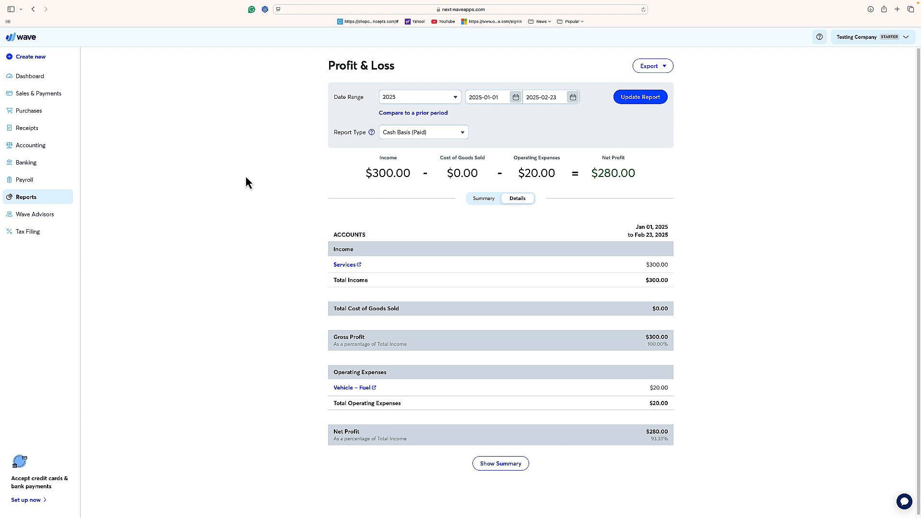
- Return to the list of reports and open the Balance Sheet with its account details shown
click(38, 94)
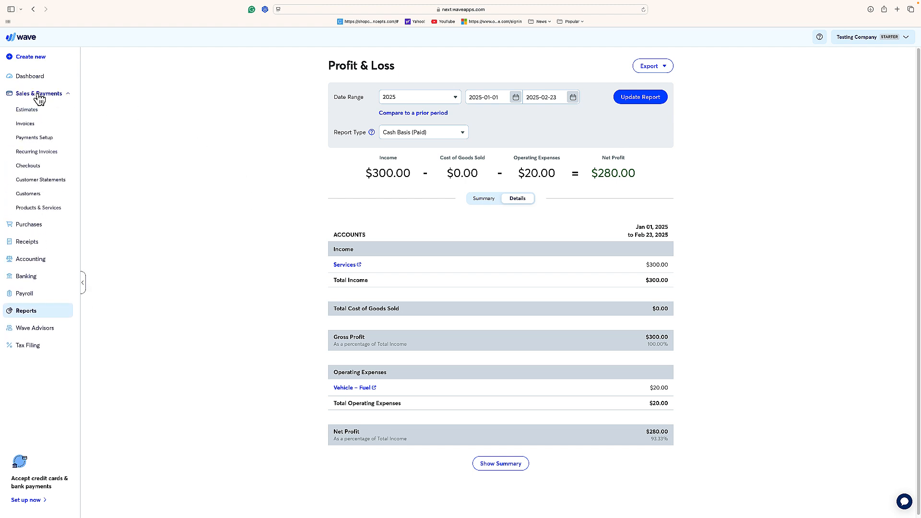
click(26, 123)
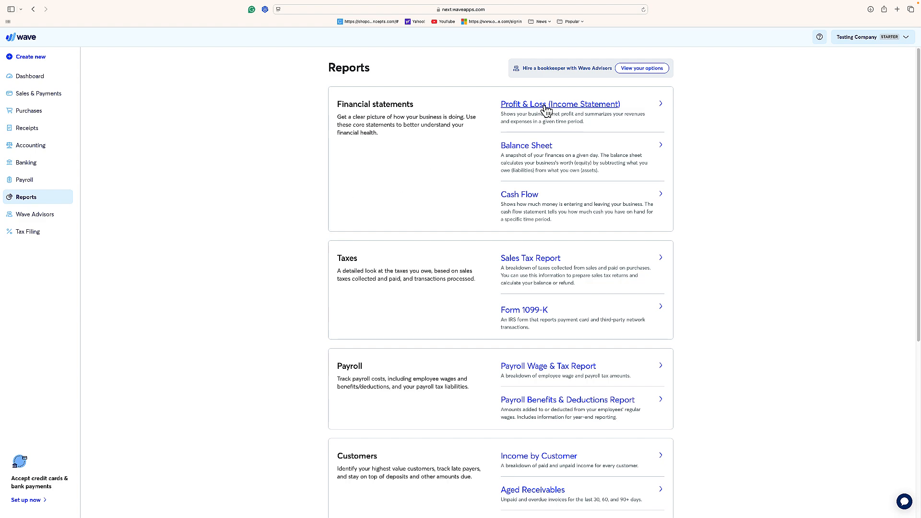
scroll(544, 107, down, 1)
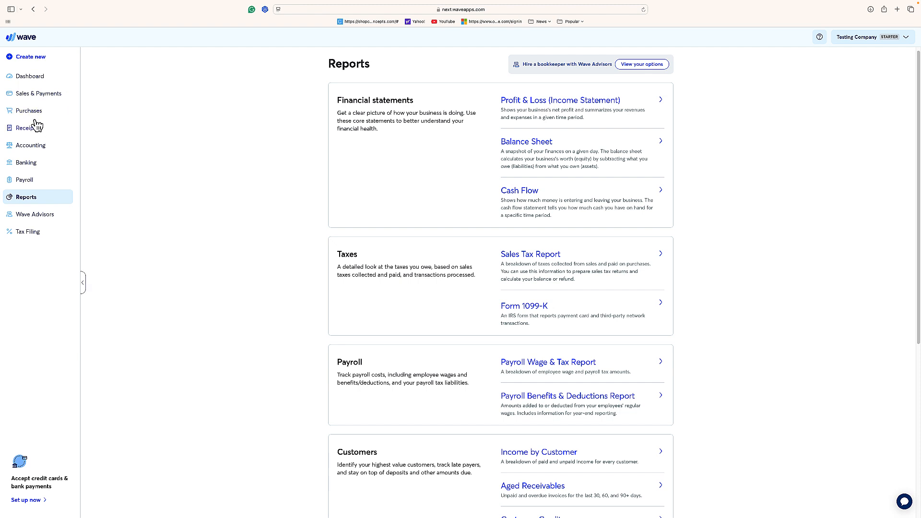
click(39, 94)
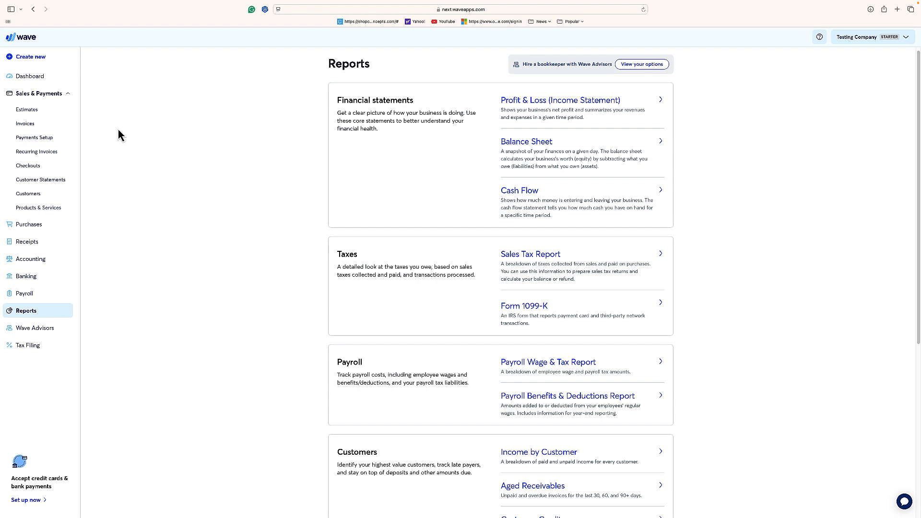
click(505, 142)
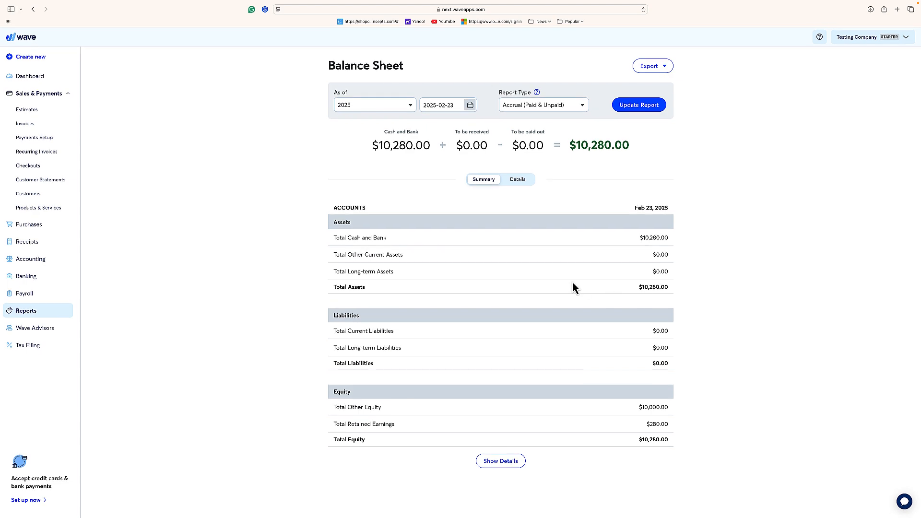
click(512, 466)
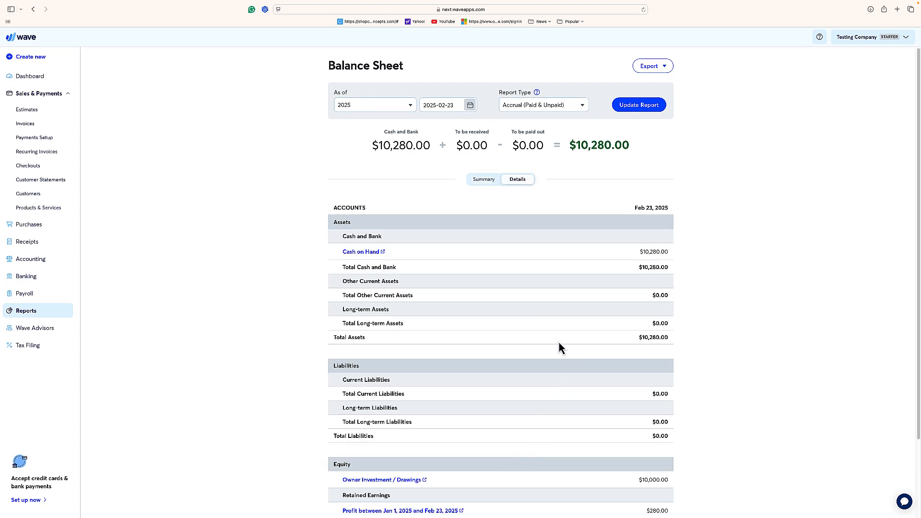
- Examine the Balance Sheet's assets, liabilities and equity, and open the account transactions behind Owner Investment / Drawings
scroll(559, 343, down, 3)
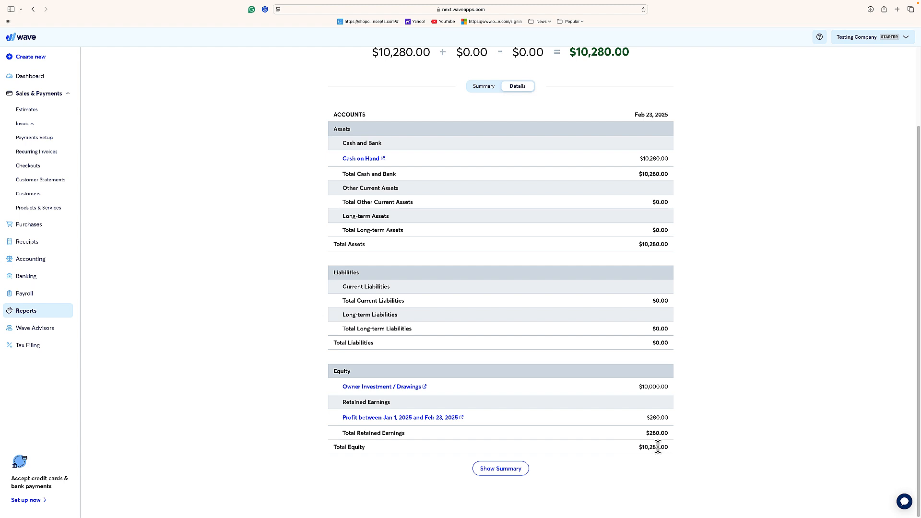
scroll(656, 390, up, 1)
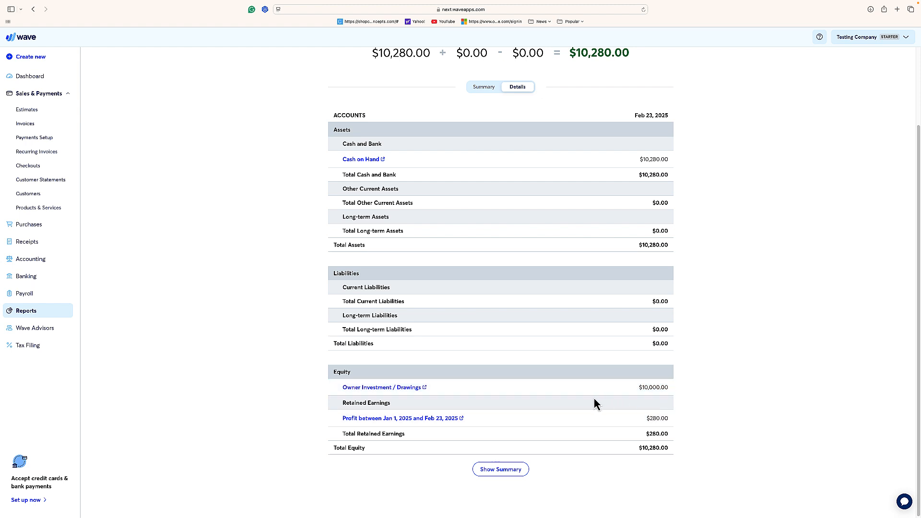
click(369, 388)
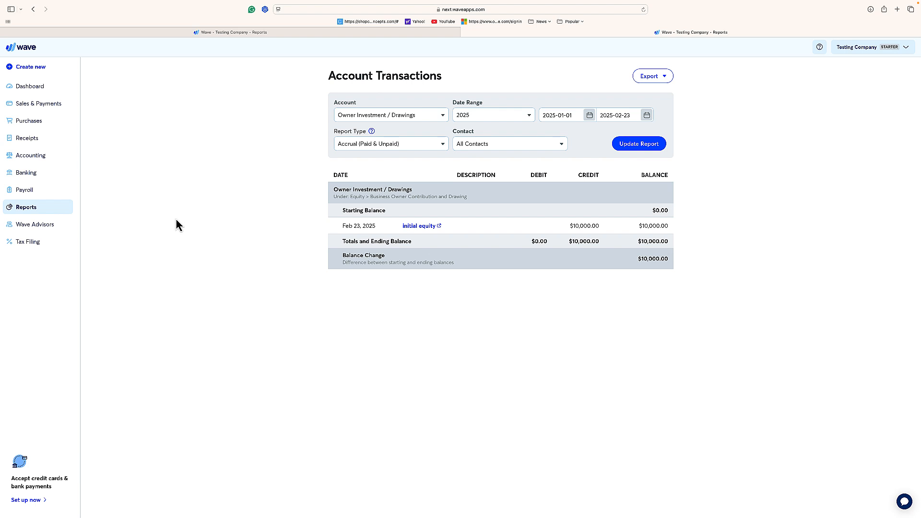
- Open the Profit & Loss (Income Statement) report again and show the accounts behind its income and operating expenses
click(29, 212)
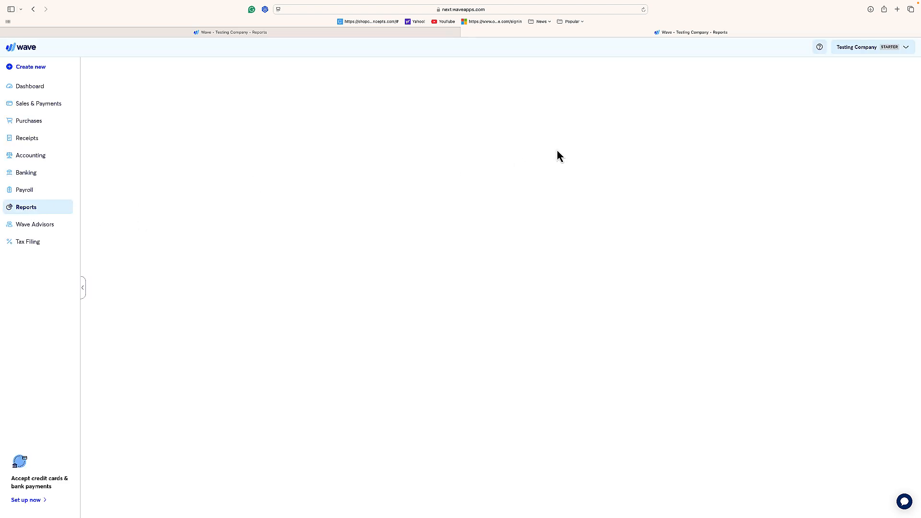
click(579, 122)
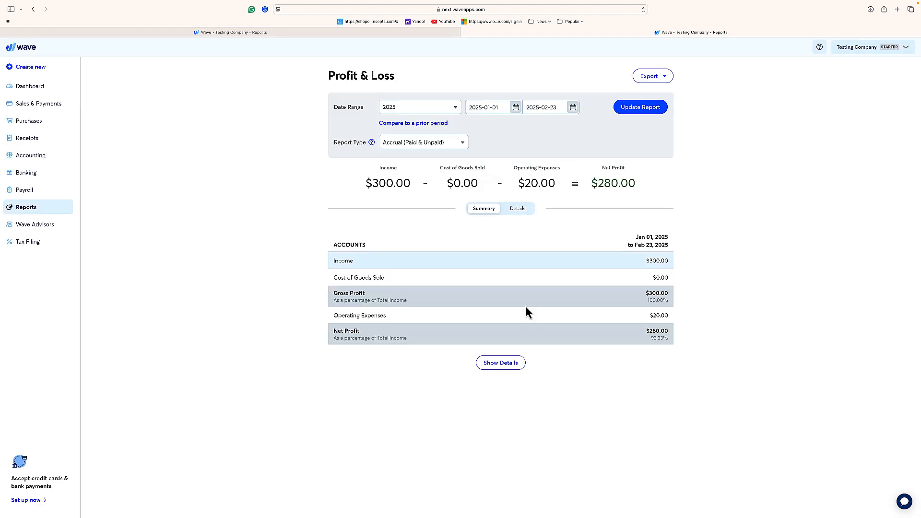
click(501, 363)
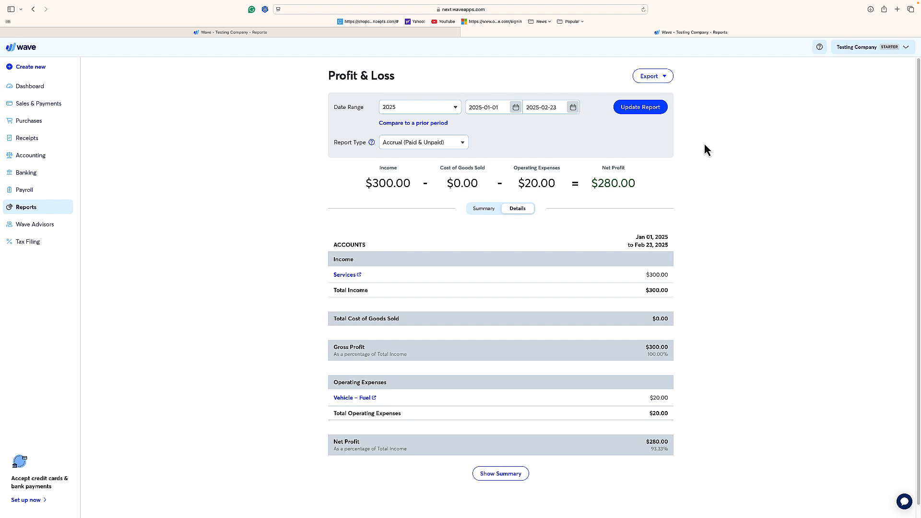
- Open the business settings for Testing Company and view the user roles available for inviting a new user
click(843, 49)
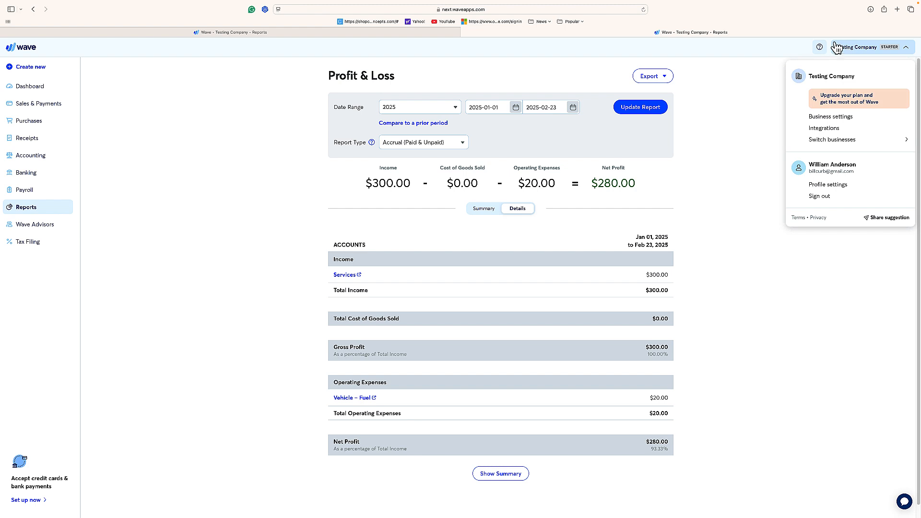
click(825, 118)
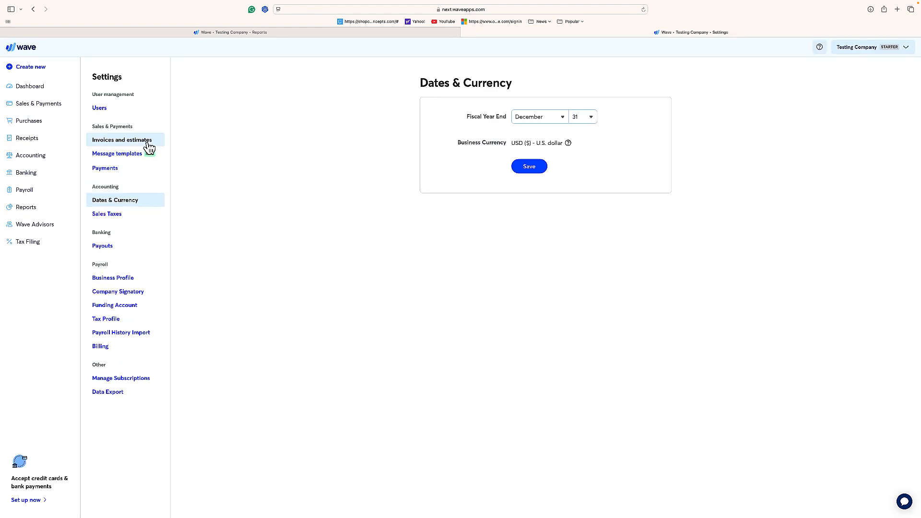
click(99, 110)
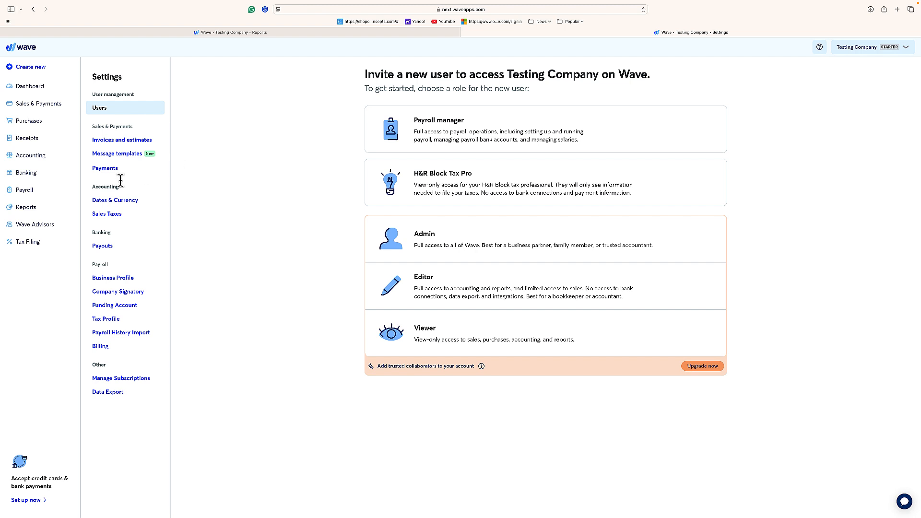
- Open the Chart of Accounts and look through the expense accounts
click(38, 157)
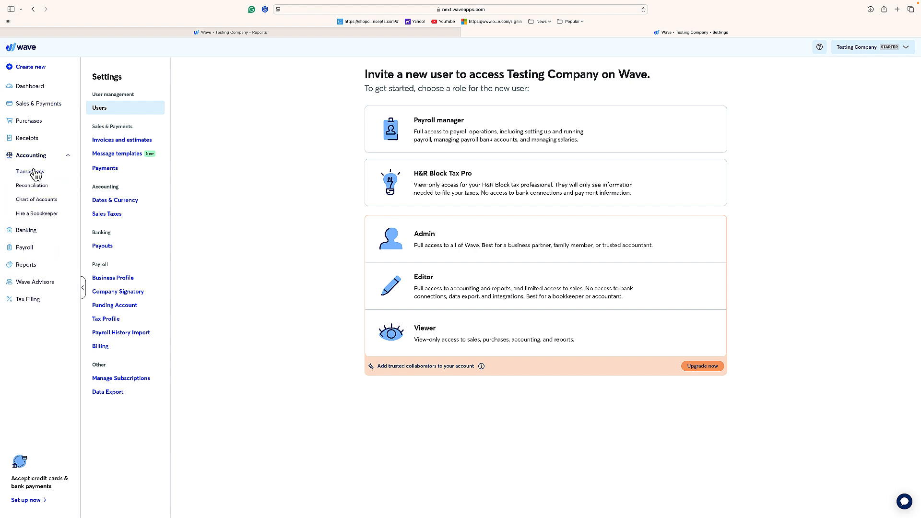
click(35, 200)
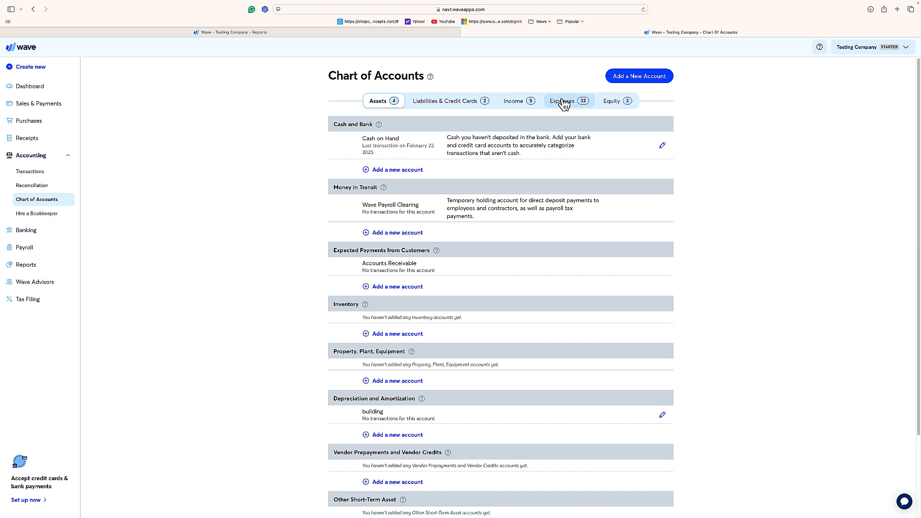
click(564, 102)
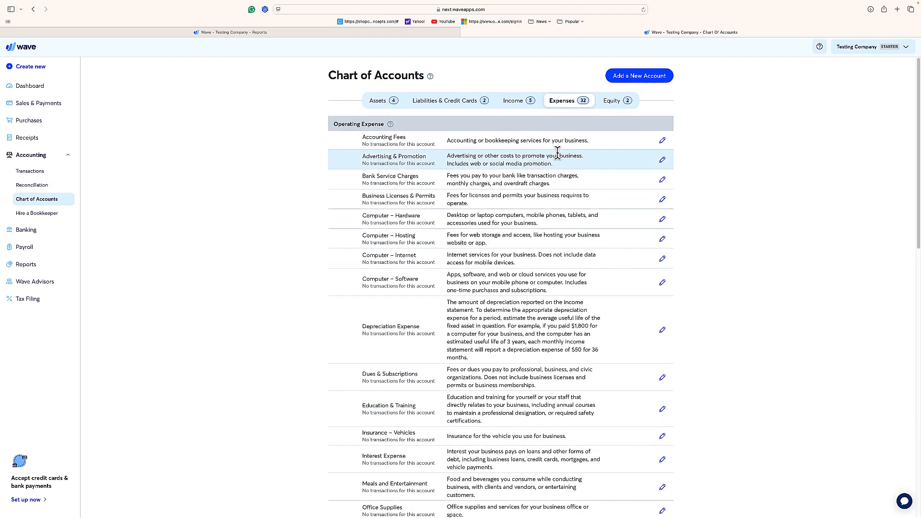
scroll(556, 152, down, 10)
scroll(557, 153, up, 10)
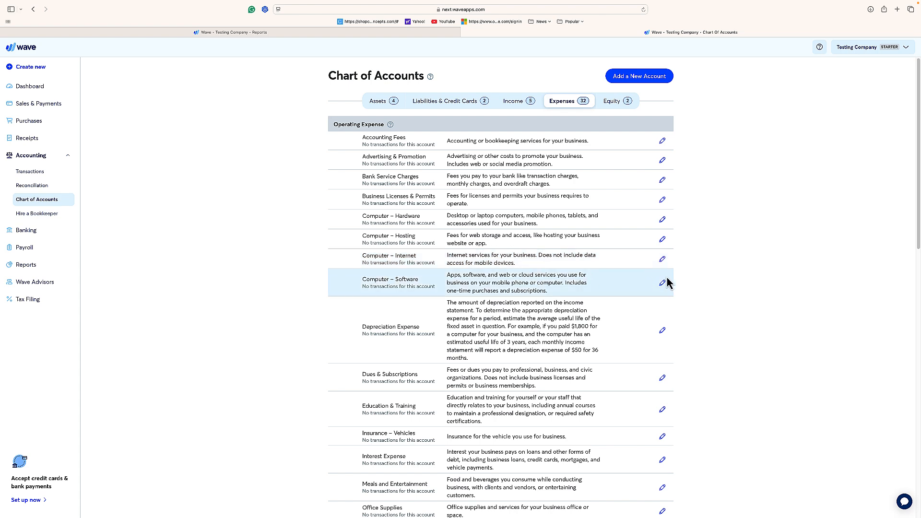
- View the edit details of the Computer – Software account and look through the operating expense accounts and their descriptions
click(664, 284)
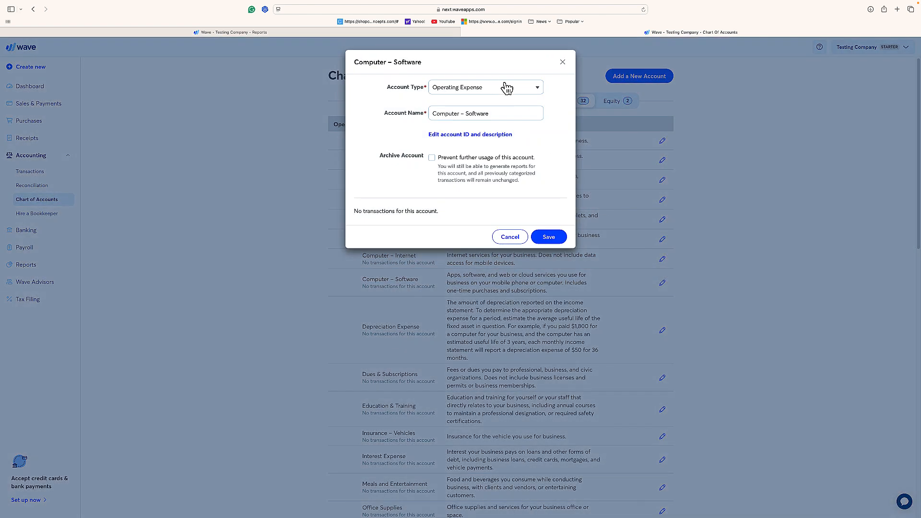
click(562, 63)
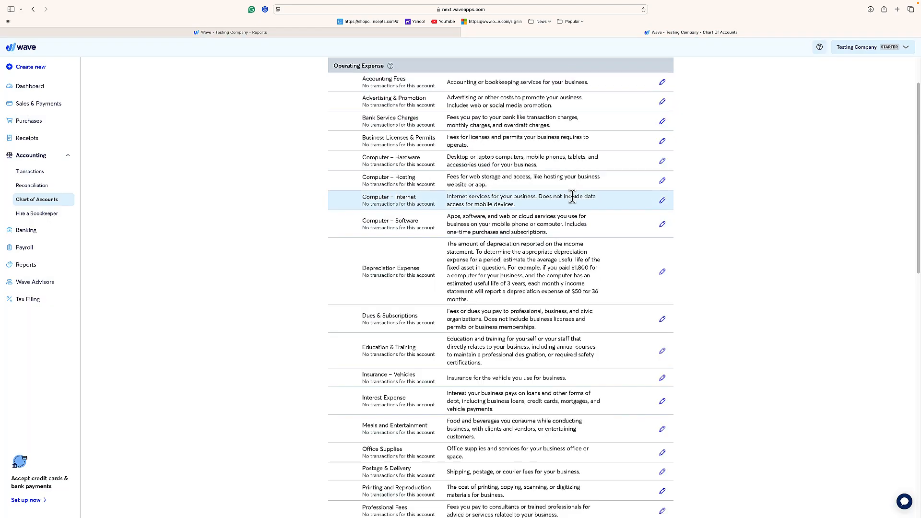
scroll(572, 197, up, 2)
scroll(572, 197, down, 2)
scroll(572, 196, up, 2)
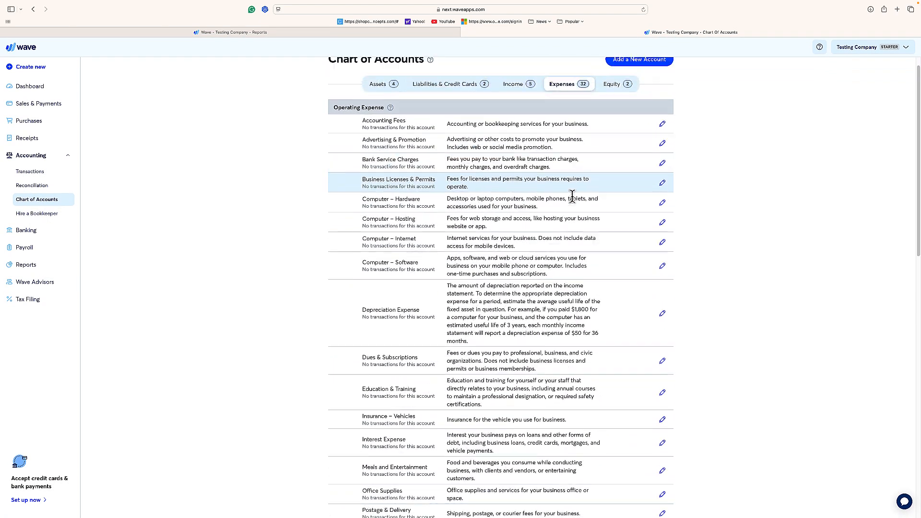
scroll(572, 197, up, 1)
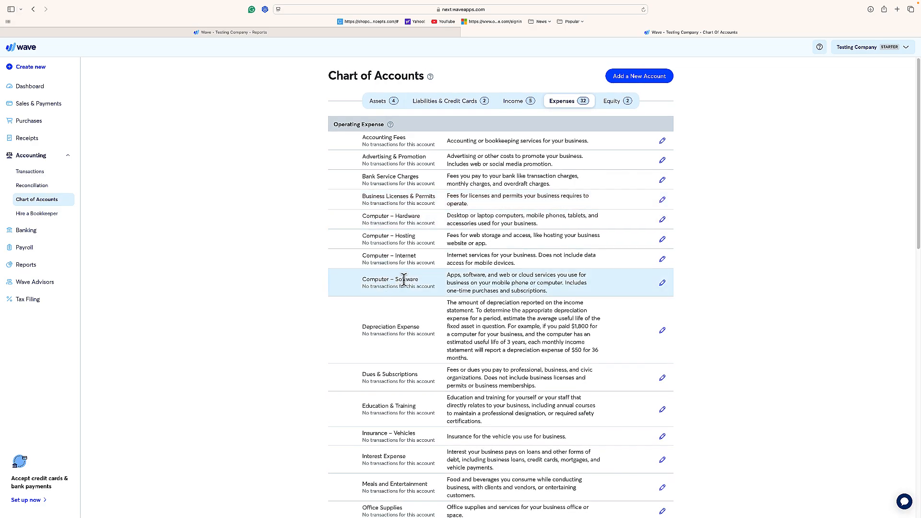
scroll(404, 280, down, 2)
scroll(398, 269, up, 1)
scroll(397, 261, down, 5)
scroll(398, 263, up, 5)
scroll(398, 263, down, 1)
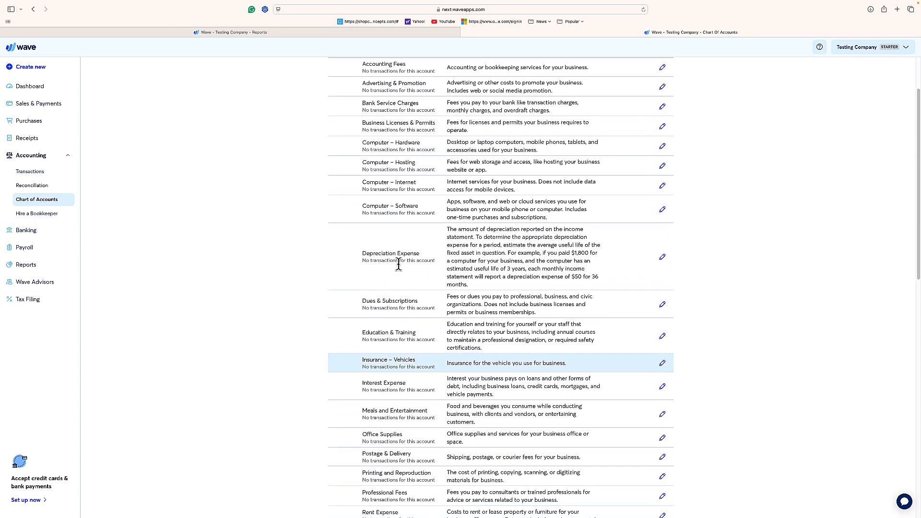
scroll(398, 263, up, 1)
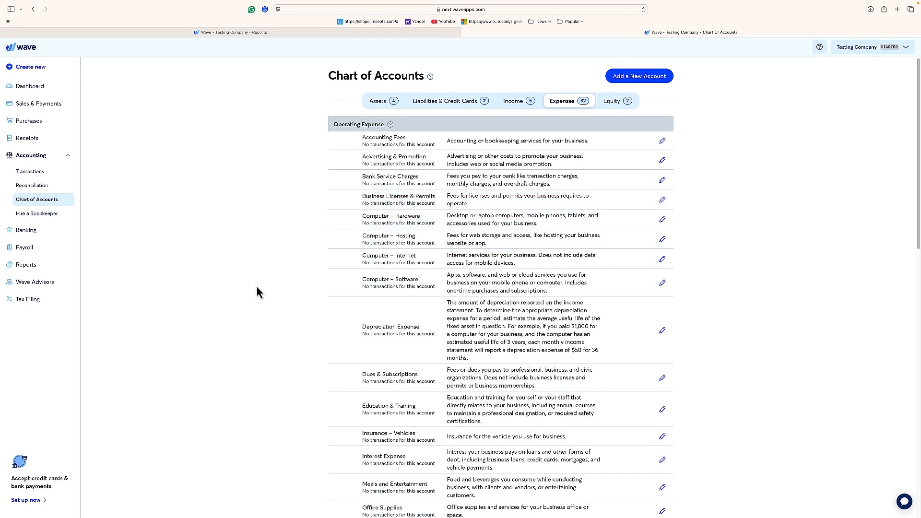
scroll(268, 291, down, 1)
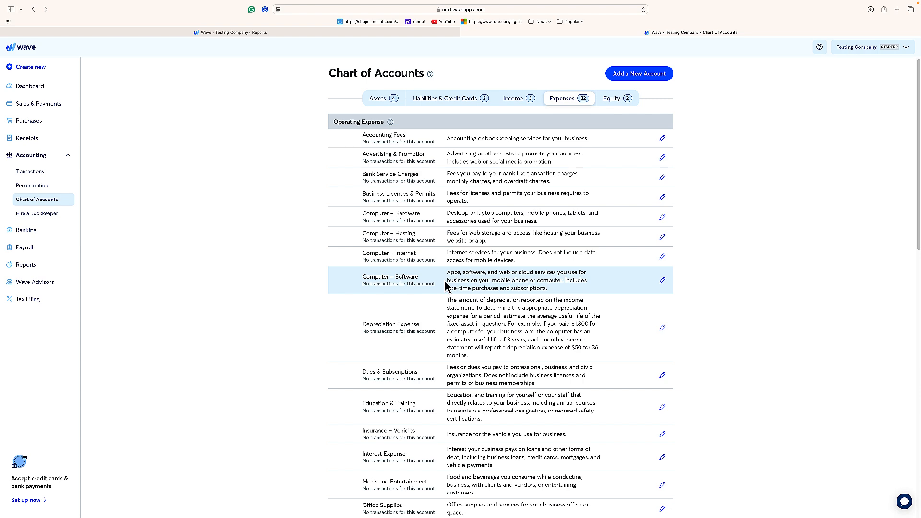
scroll(446, 284, down, 1)
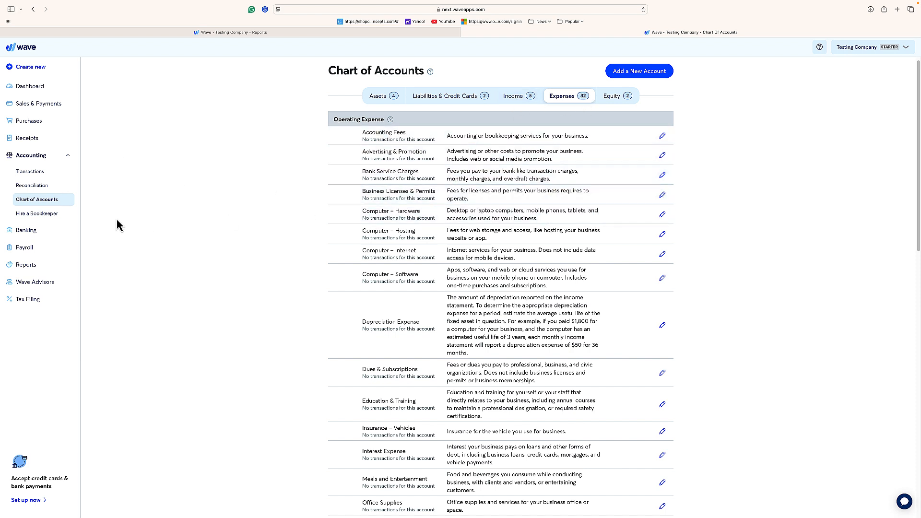
- Delete the blank $0.00 Uncategorized Income entry dated Feb 23, 2025 from the Transactions list
click(35, 175)
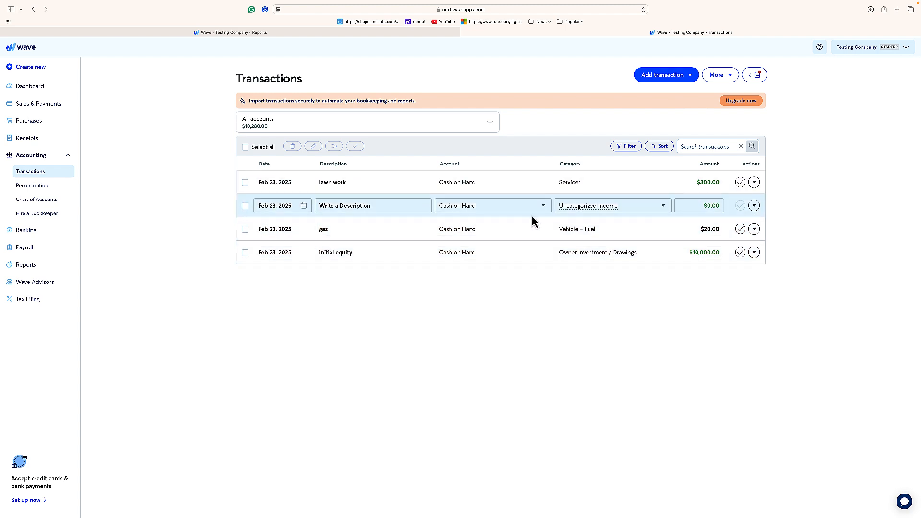
click(597, 209)
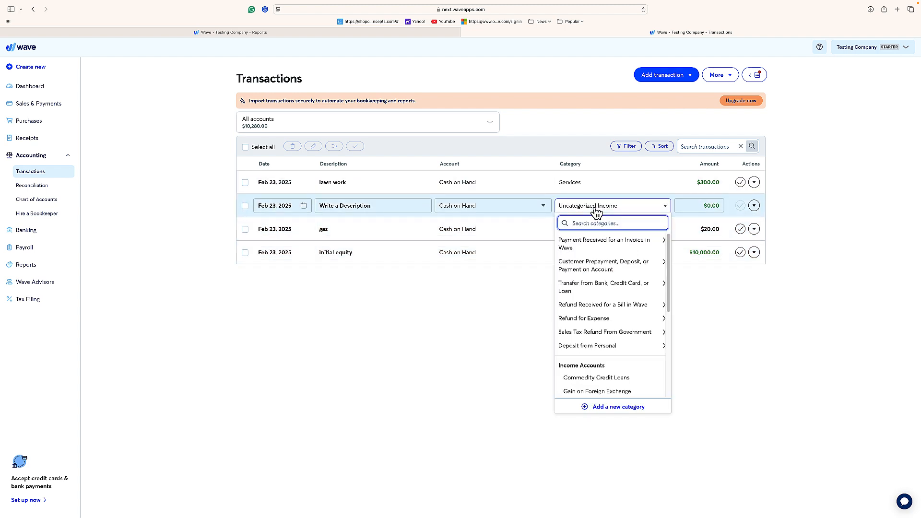
click(596, 209)
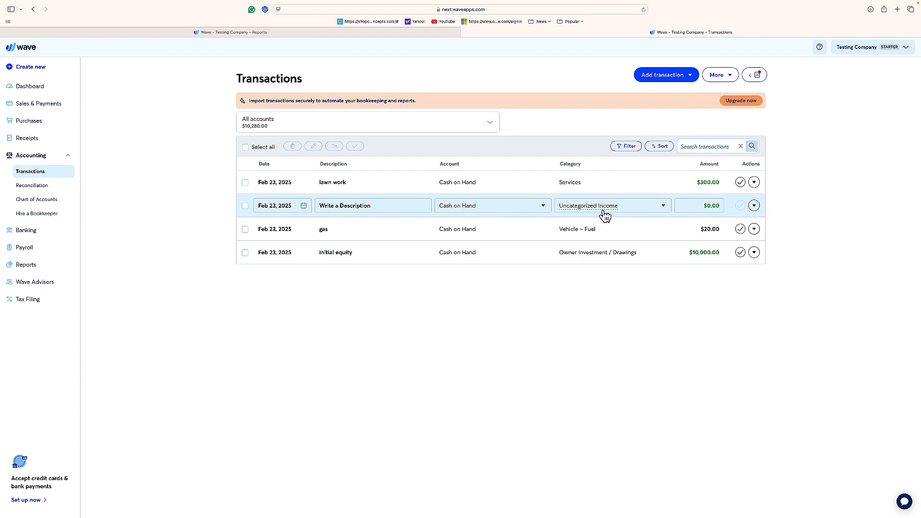
click(754, 206)
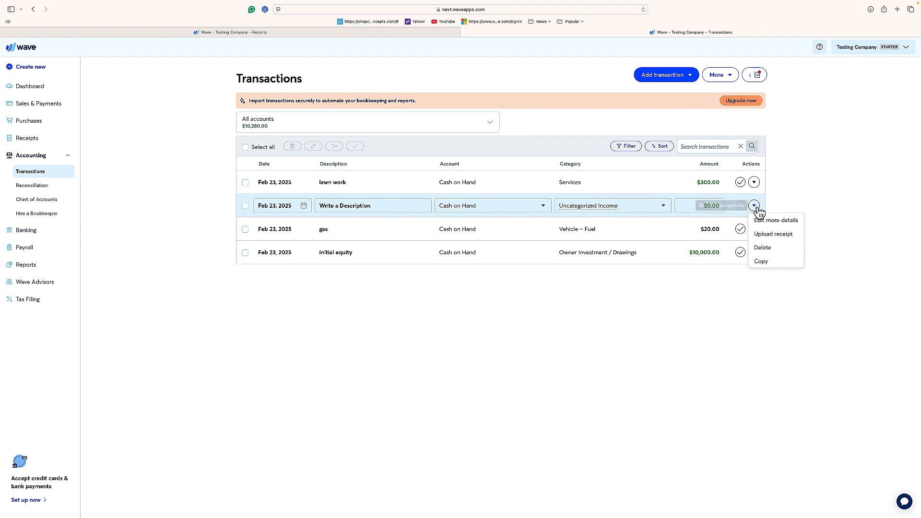
click(763, 248)
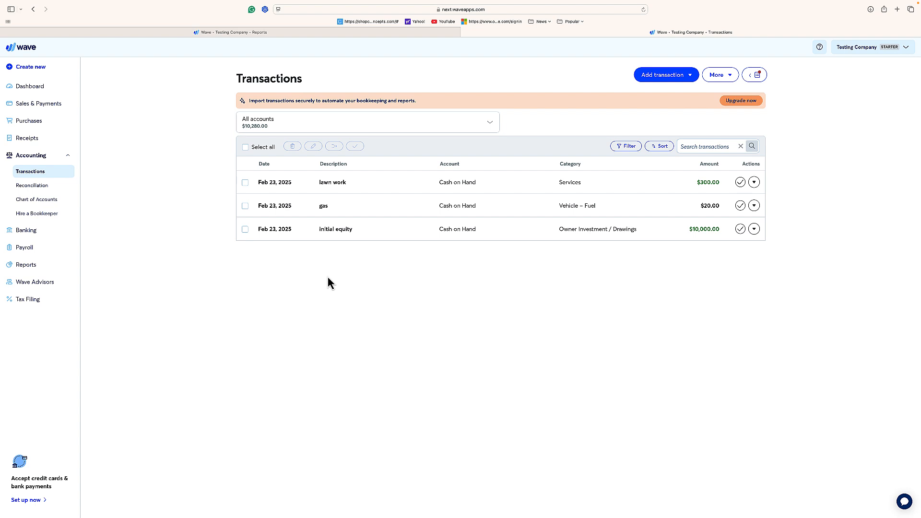
click(656, 77)
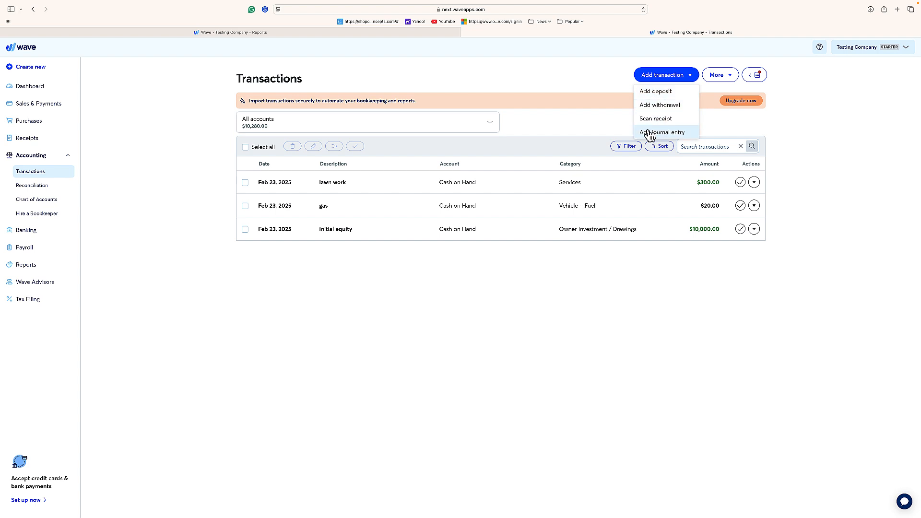
click(601, 121)
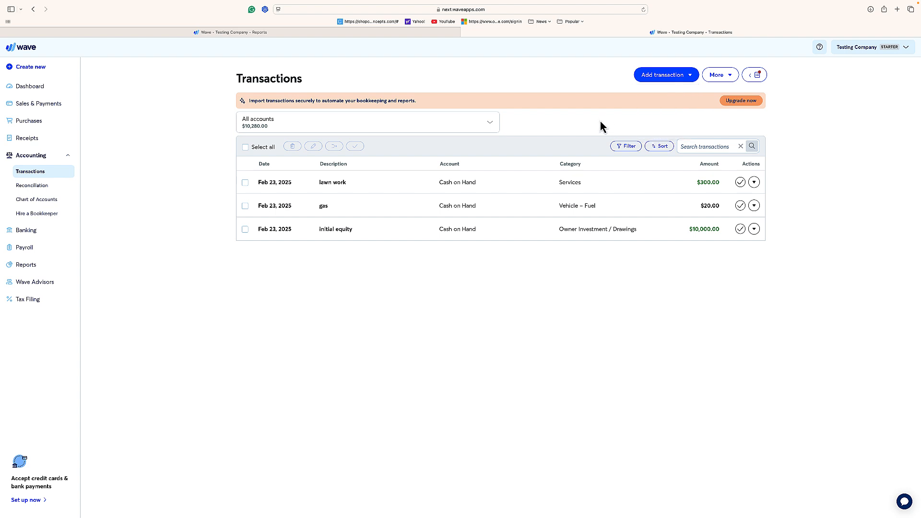